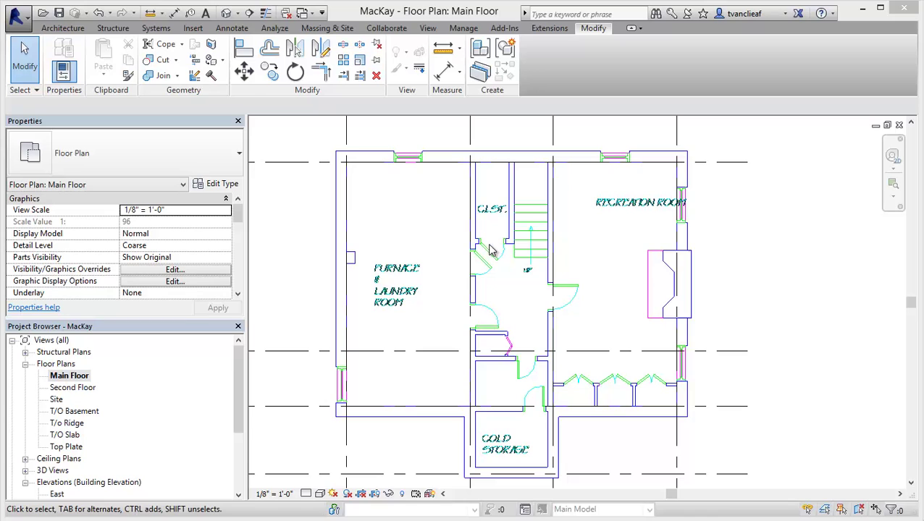
Step: Nudge the Main Floor plan with the MacKay DWG slightly left and show the Architecture ribbon tools
middle_drag(447, 245, 439, 247)
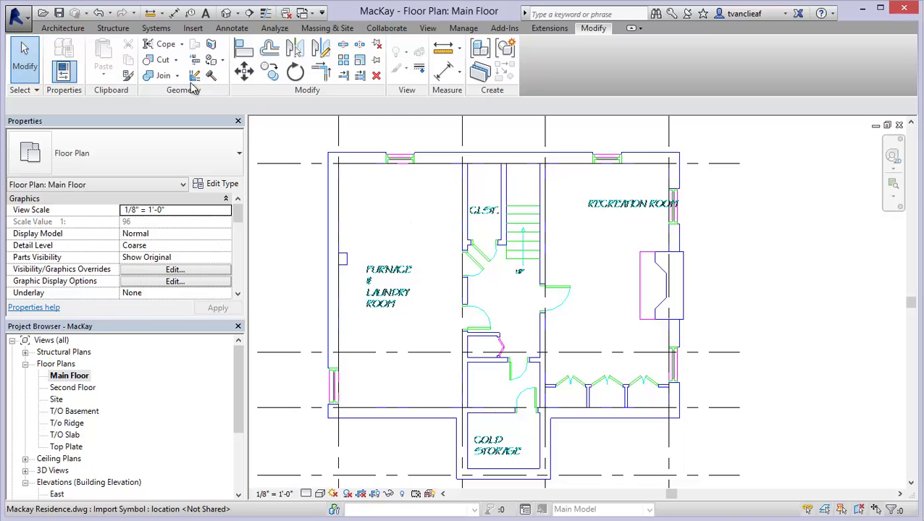
click(62, 28)
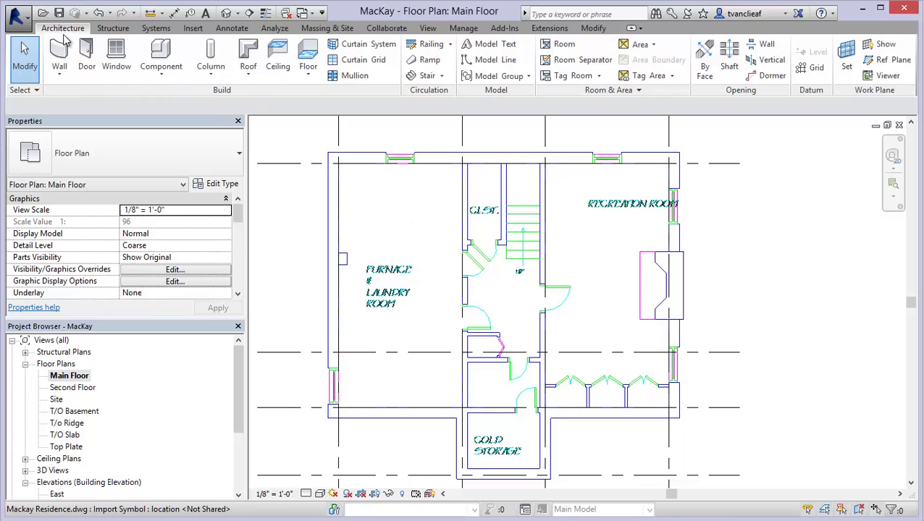
Step: Start the Wall: Architectural tool with WA, using Basic Wall Generic - 8"
click(62, 78)
key(Escape)
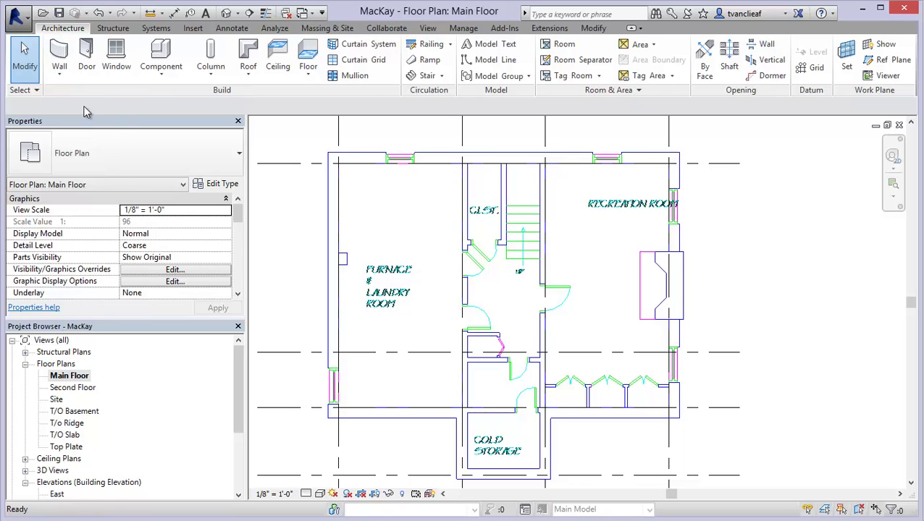
key(w)
key(a)
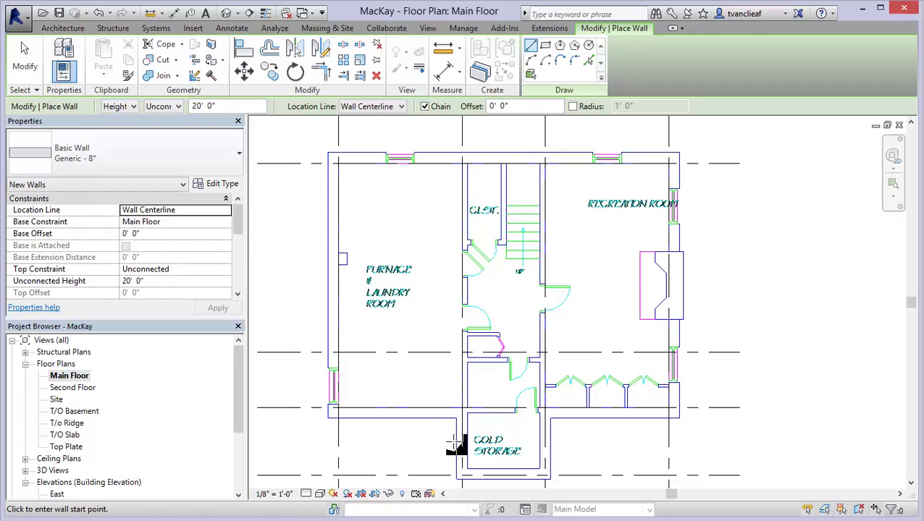
Step: Set the new walls' Base Constraint to T/O Basement and Top Constraint to Up to level: Main Floor
click(224, 222)
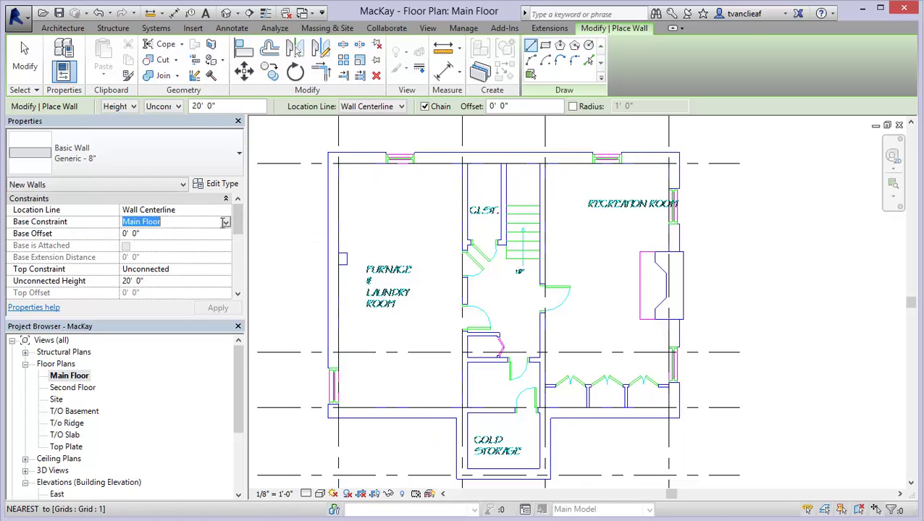
click(226, 223)
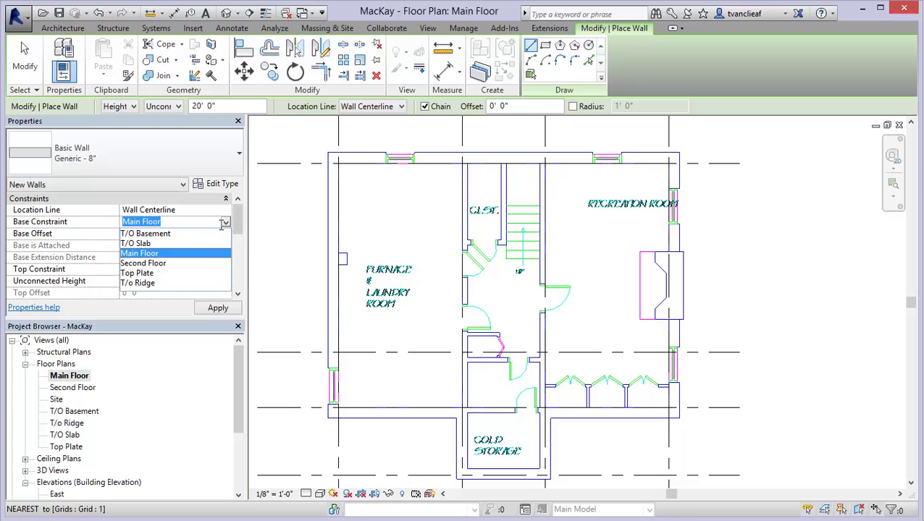
click(148, 234)
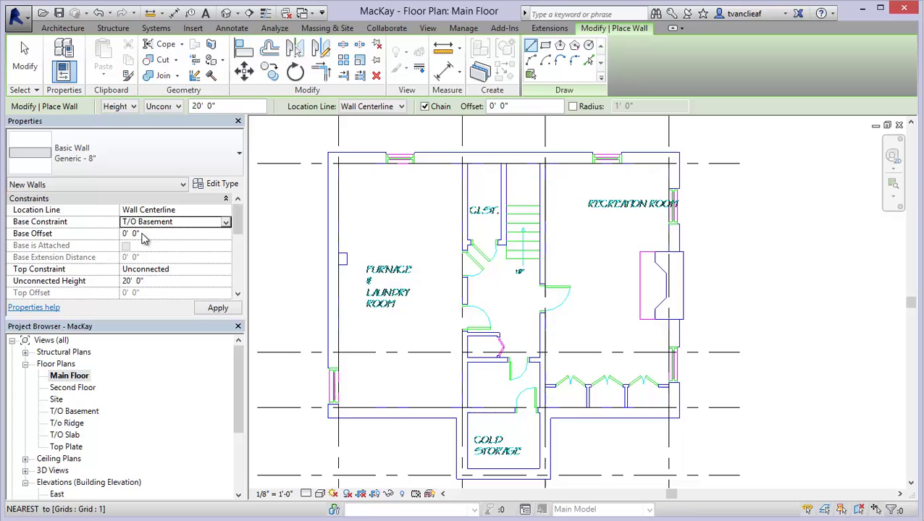
click(226, 271)
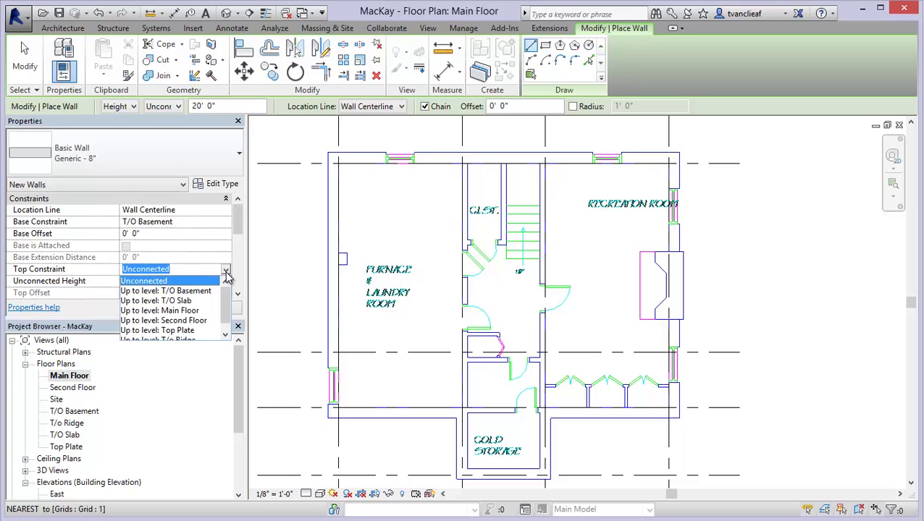
click(174, 311)
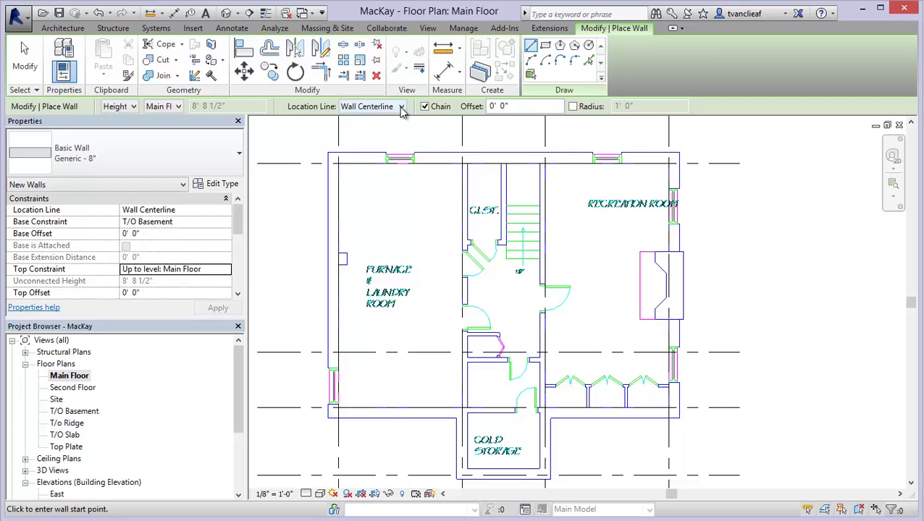
Step: With Location Line set to Finish Face: Interior, draw the grid B wall from 1/B to 4/B
middle_drag(439, 208, 570, 237)
scroll(570, 237, down, 1)
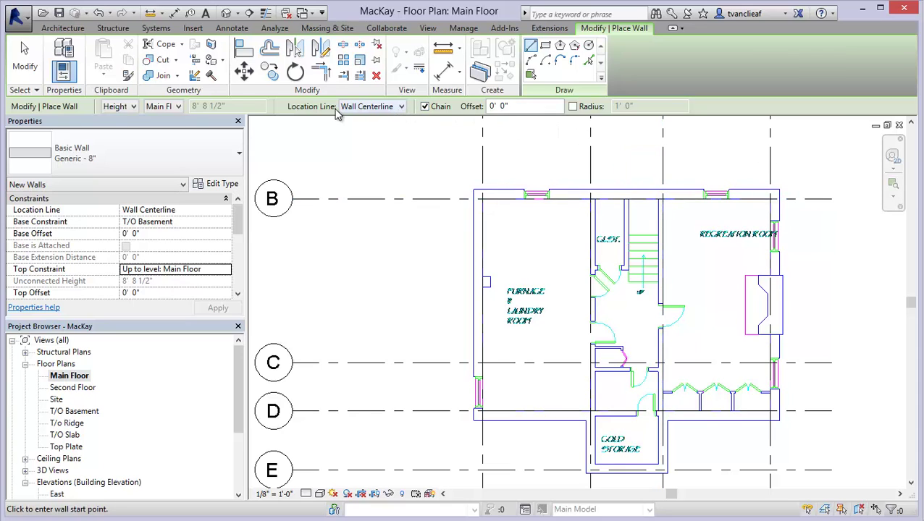
click(403, 107)
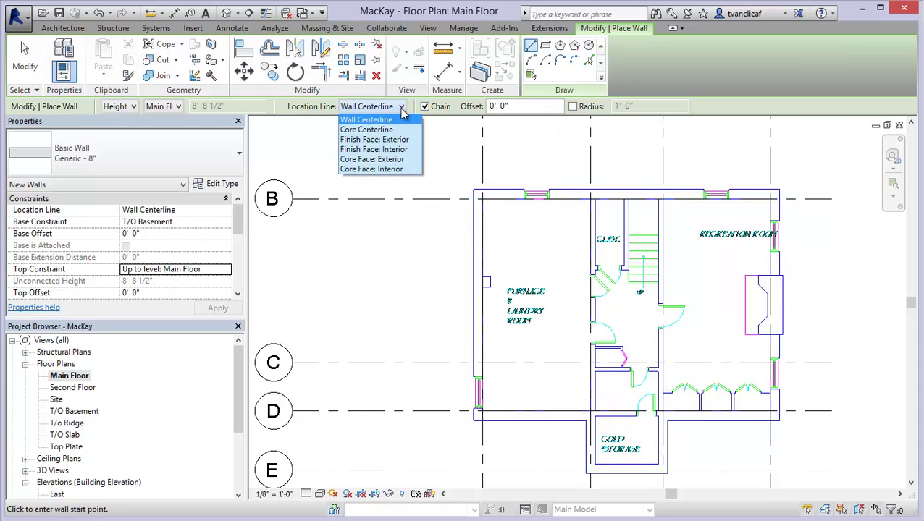
click(387, 149)
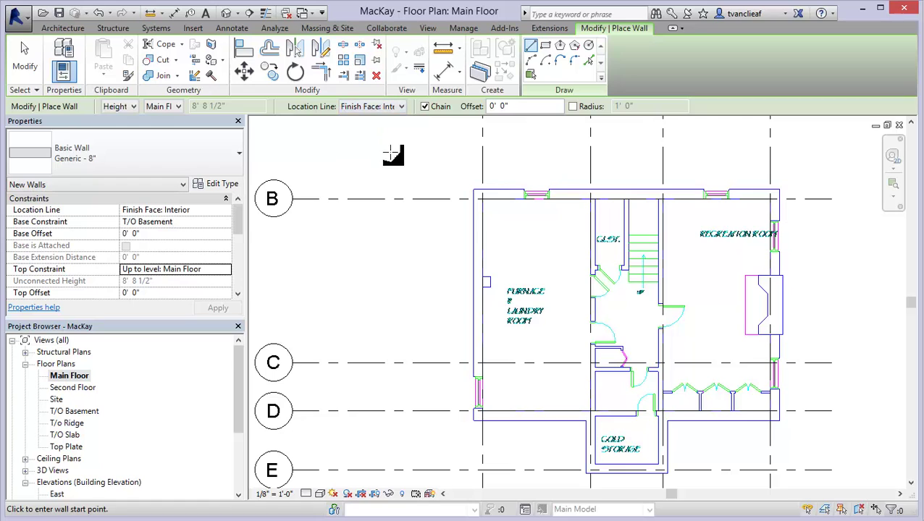
click(482, 199)
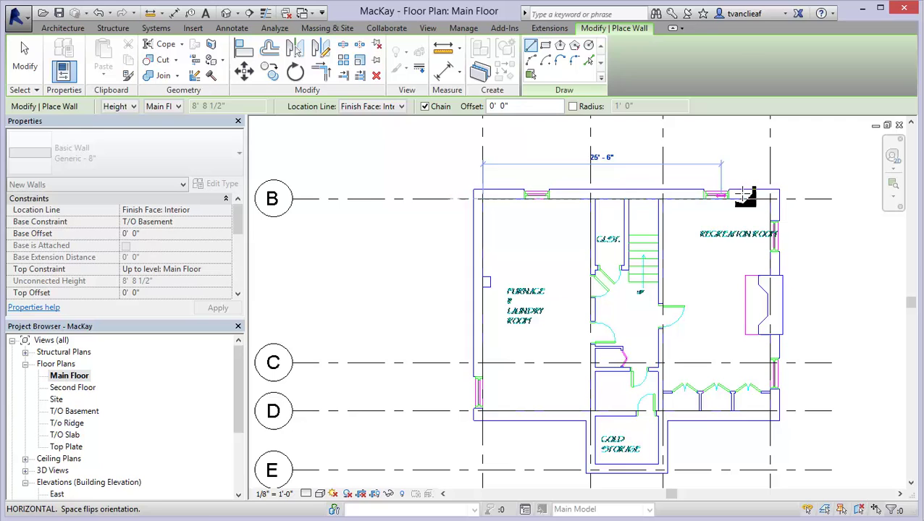
click(770, 198)
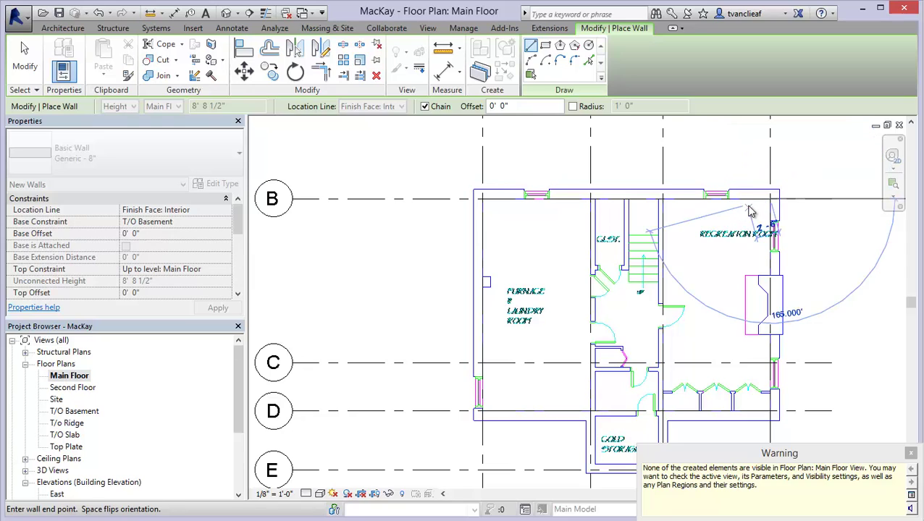
key(Escape)
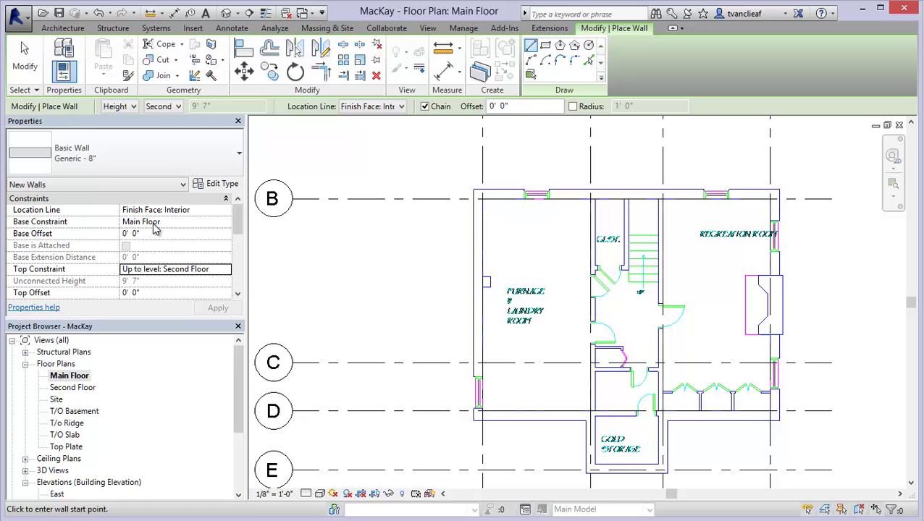
Step: Switch to the Default 3D View, frame the floor plan model, and exit the Wall tool
click(226, 13)
scroll(464, 263, down, 2)
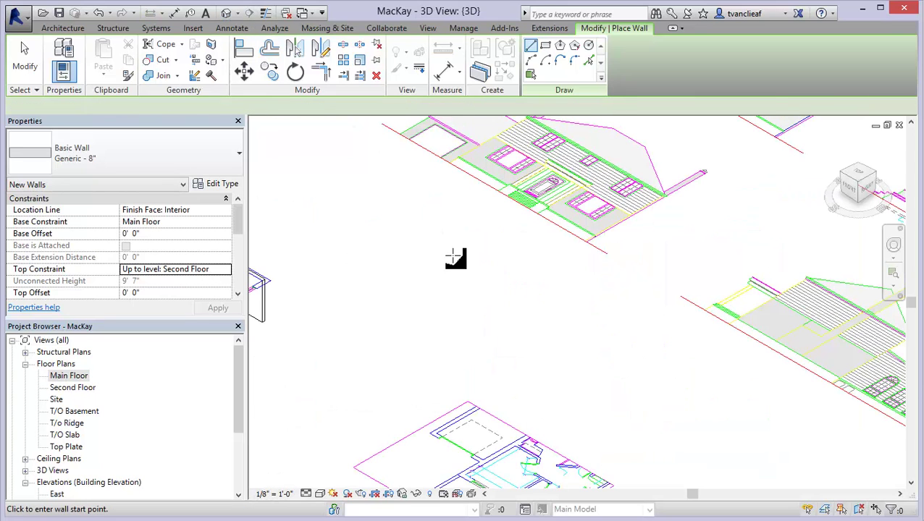
scroll(456, 258, down, 4)
scroll(540, 391, up, 5)
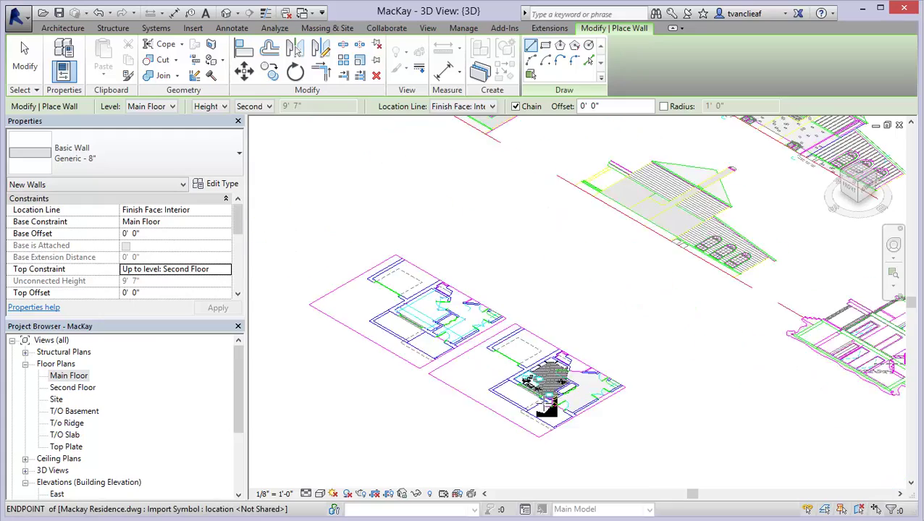
scroll(554, 358, down, 3)
middle_drag(361, 269, 577, 304)
middle_drag(539, 346, 507, 288)
scroll(513, 232, up, 3)
scroll(507, 289, up, 1)
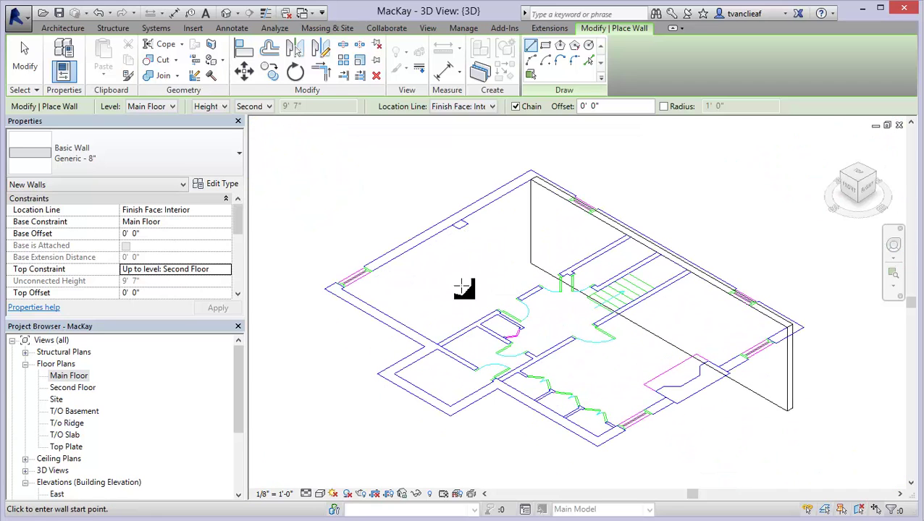
key(Escape)
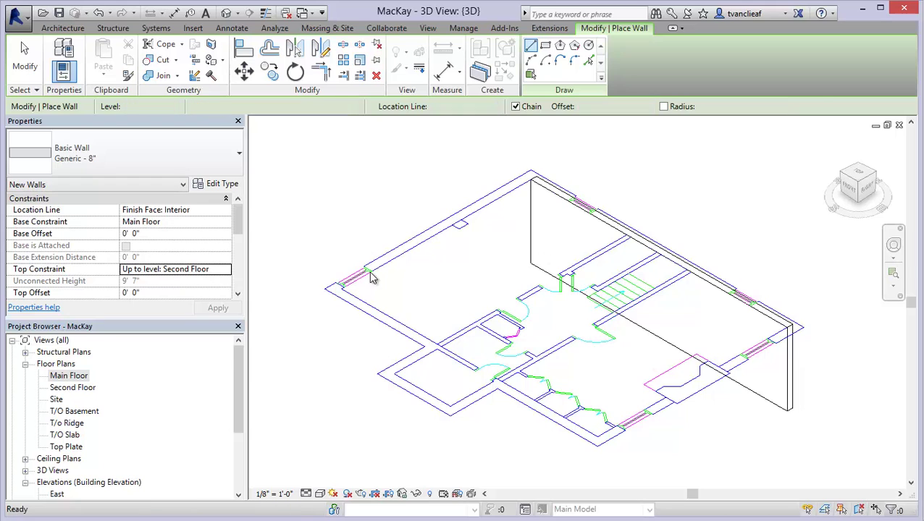
key(Escape)
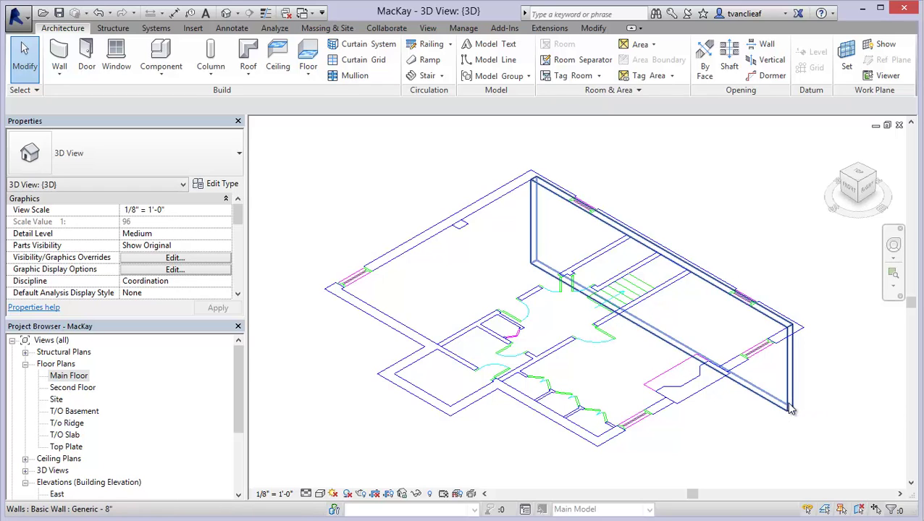
Step: Open the Main Floor plan view and shift it up and left
double_click(70, 378)
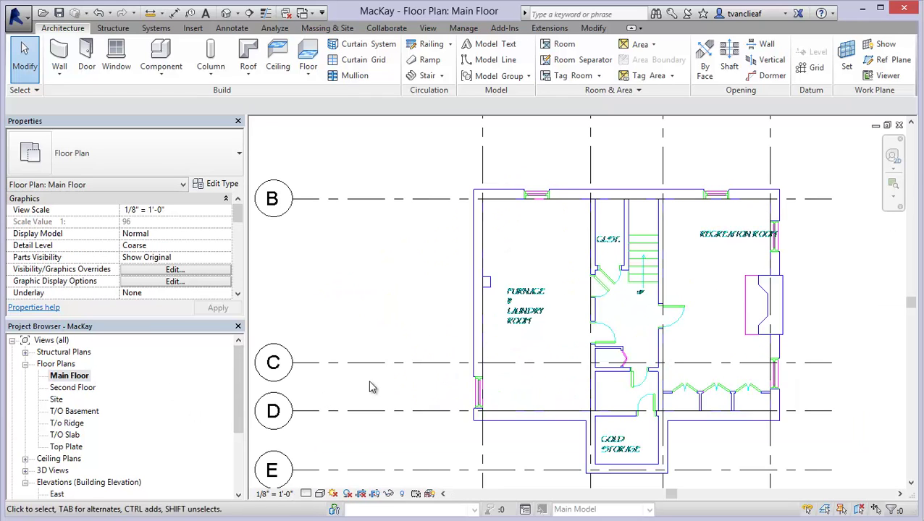
middle_drag(464, 334, 404, 312)
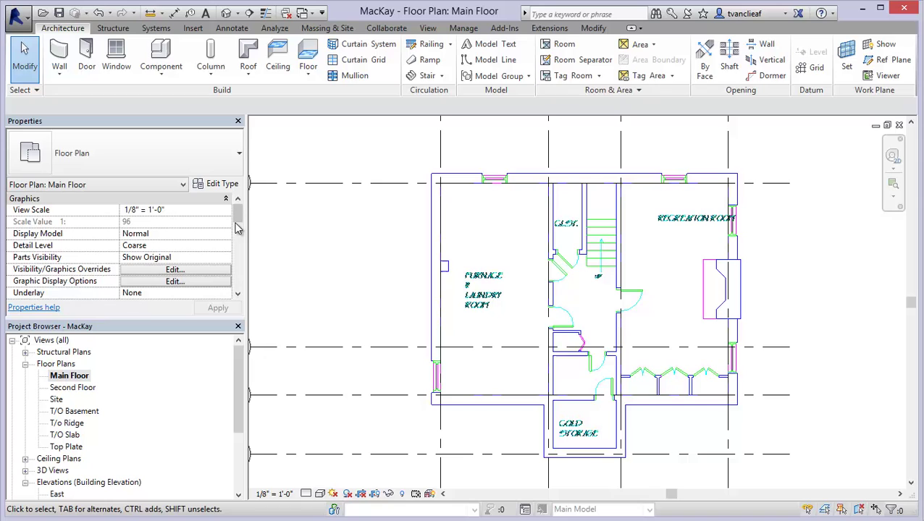
drag(238, 218, 239, 232)
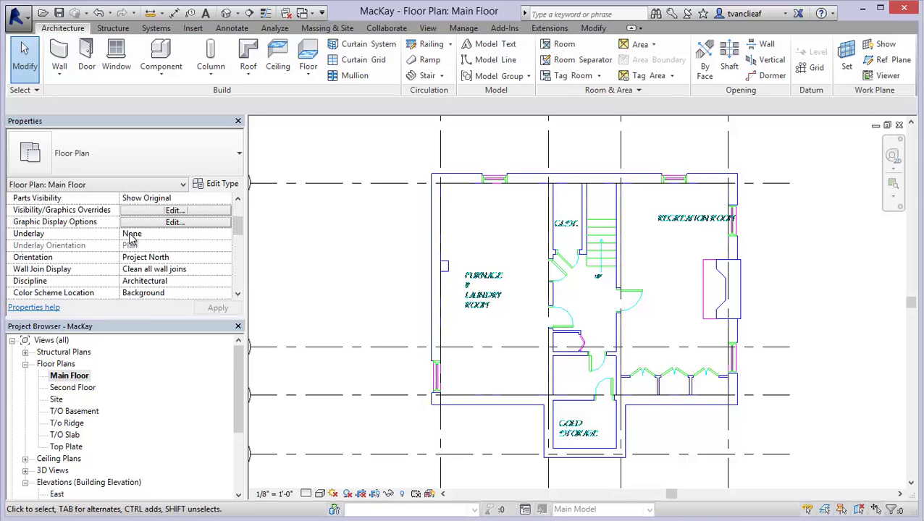
Step: Set the view's Underlay to T/O Basement and zoom out to show the plan down to Cold Storage
click(227, 234)
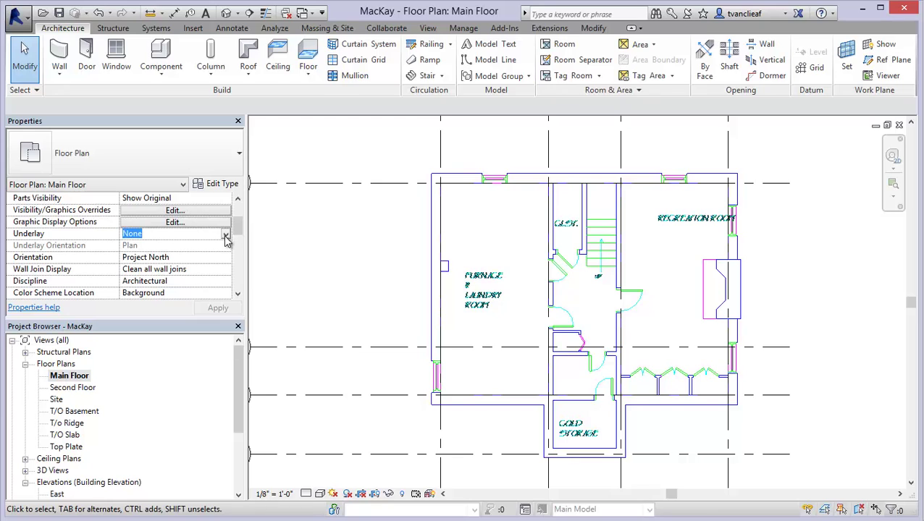
click(216, 234)
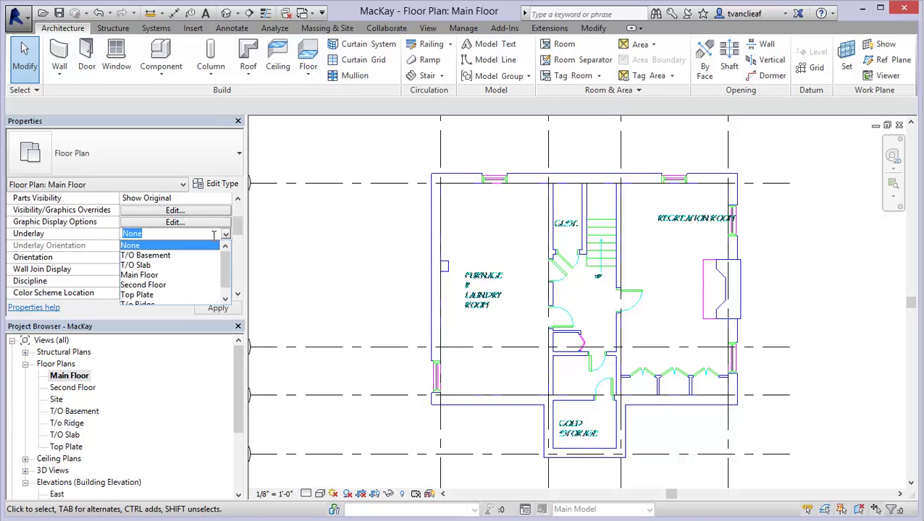
click(154, 255)
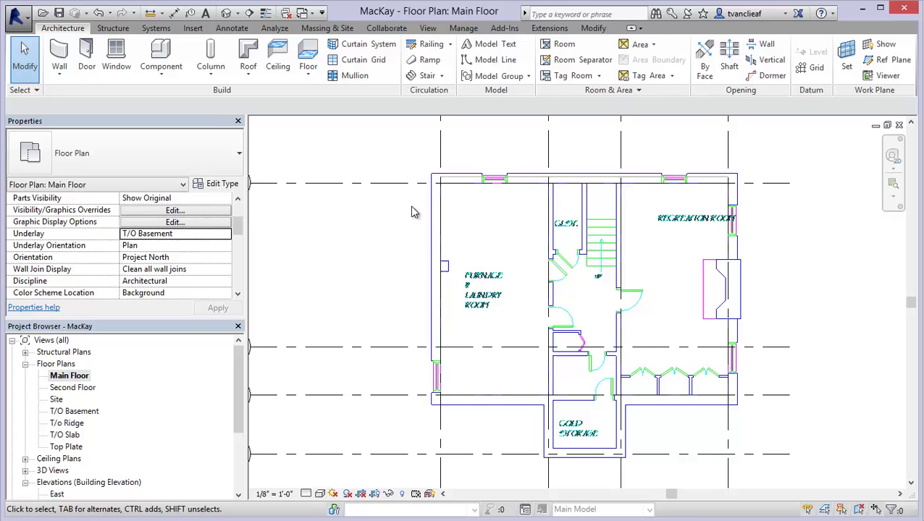
scroll(717, 171, up, 4)
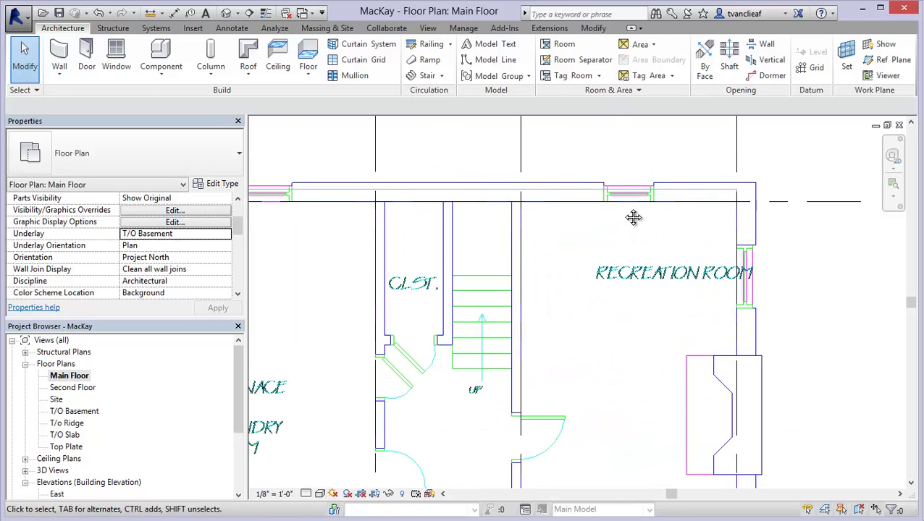
scroll(634, 217, down, 1)
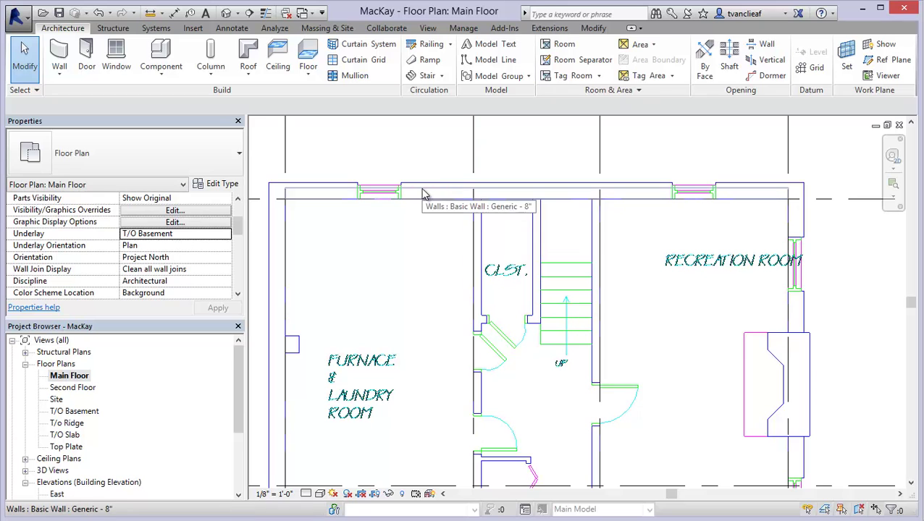
scroll(419, 191, down, 2)
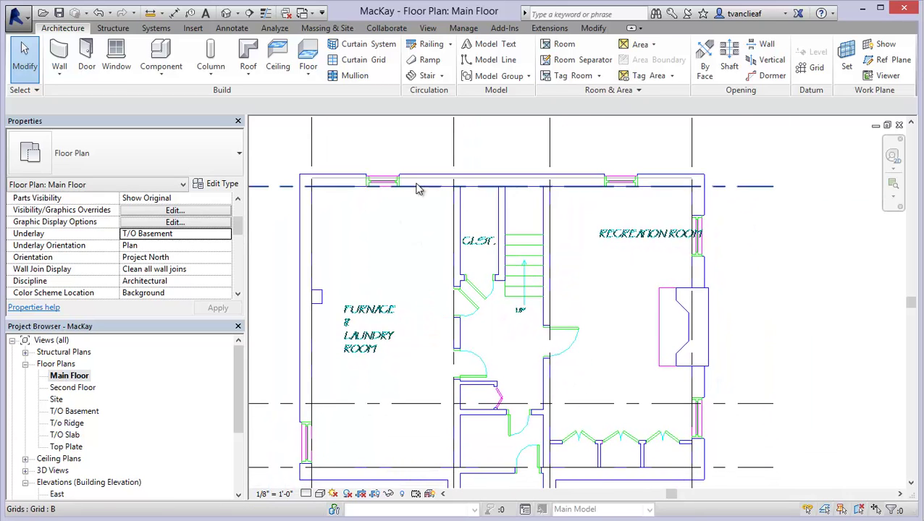
scroll(419, 218, down, 3)
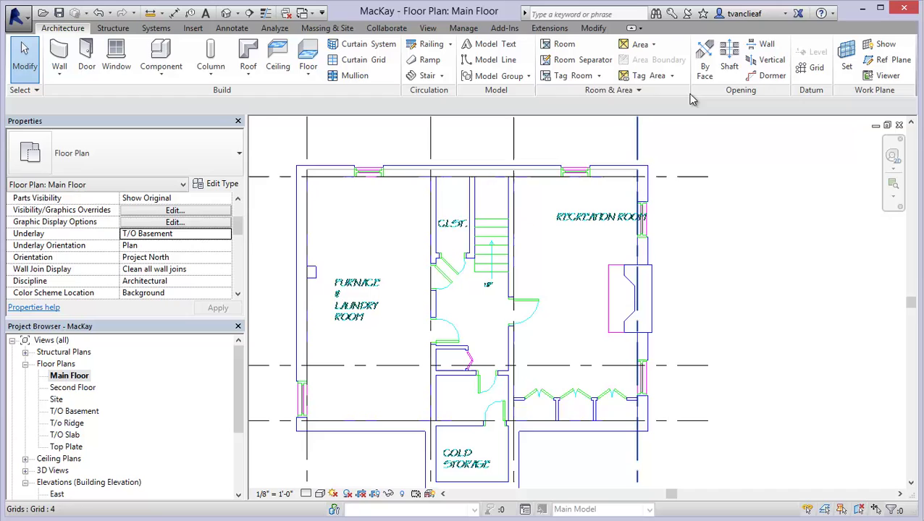
Step: Start Wall: Architectural with Top Constraint set to Up to level: Second Floor
click(59, 75)
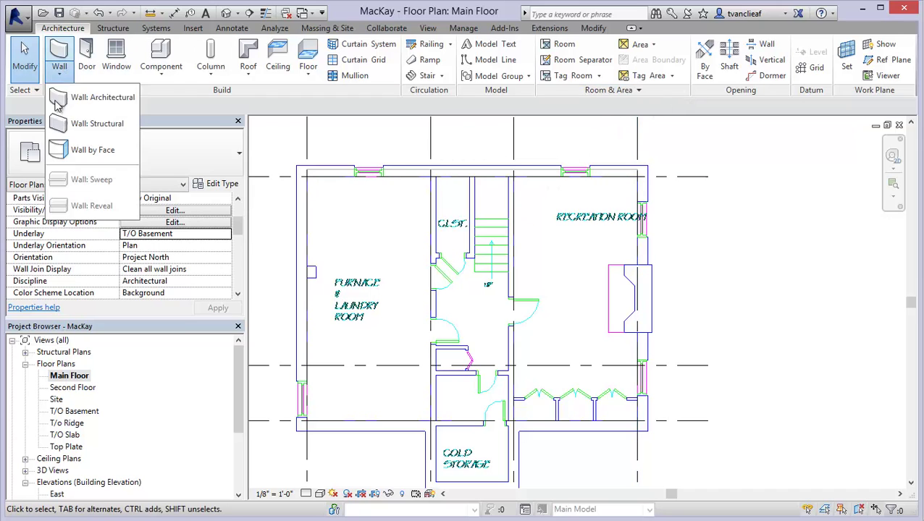
click(92, 101)
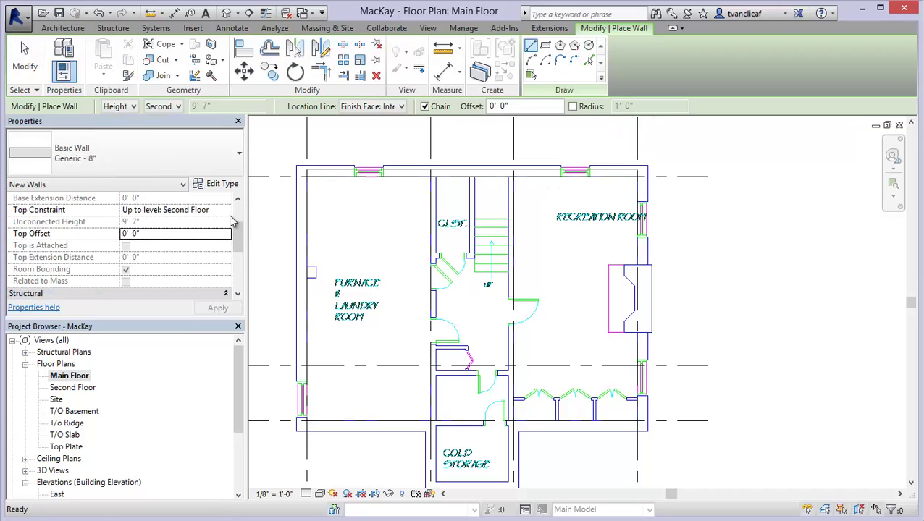
click(221, 211)
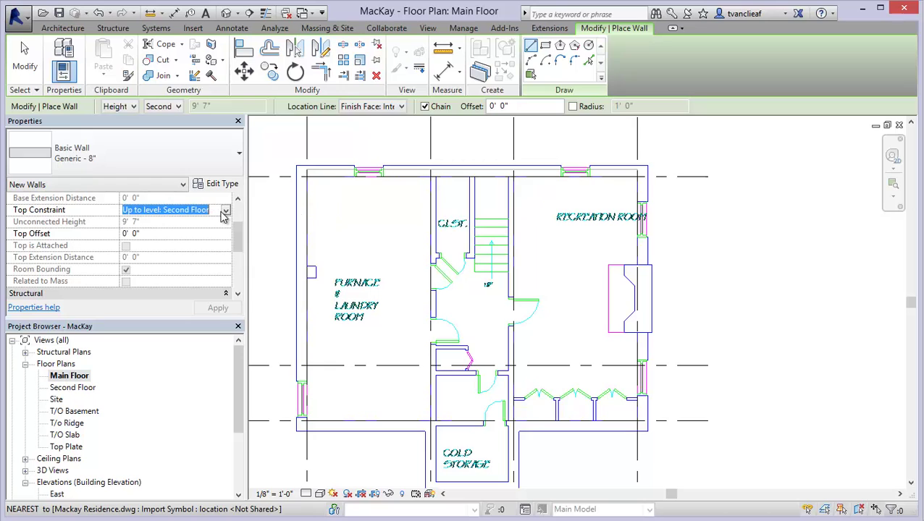
click(226, 212)
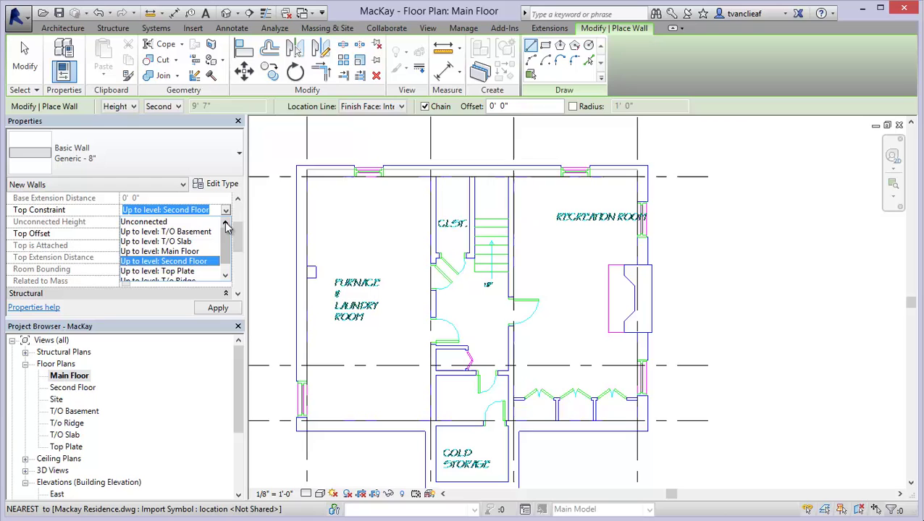
click(149, 260)
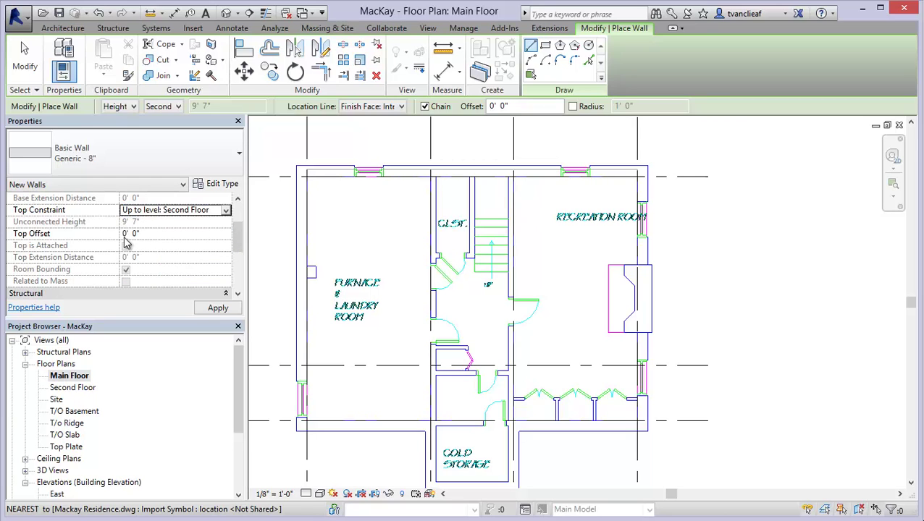
scroll(241, 230, up, 5)
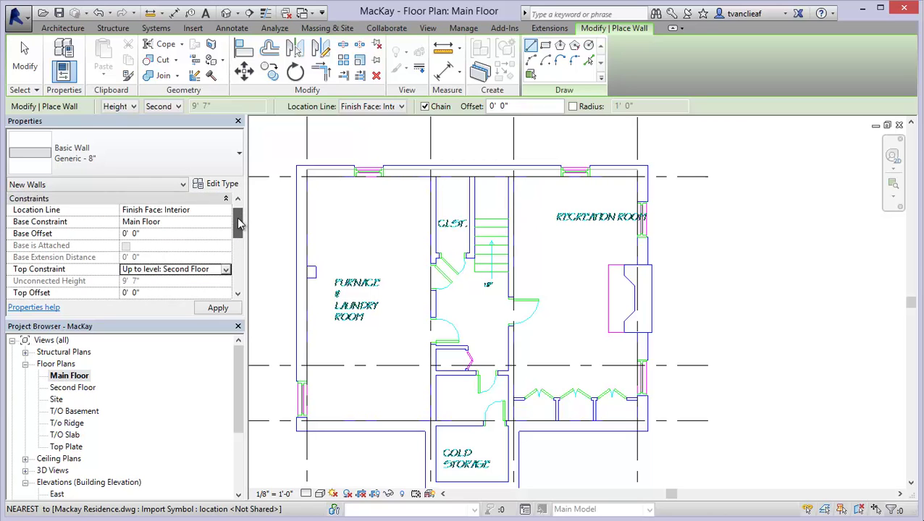
scroll(210, 221, down, 1)
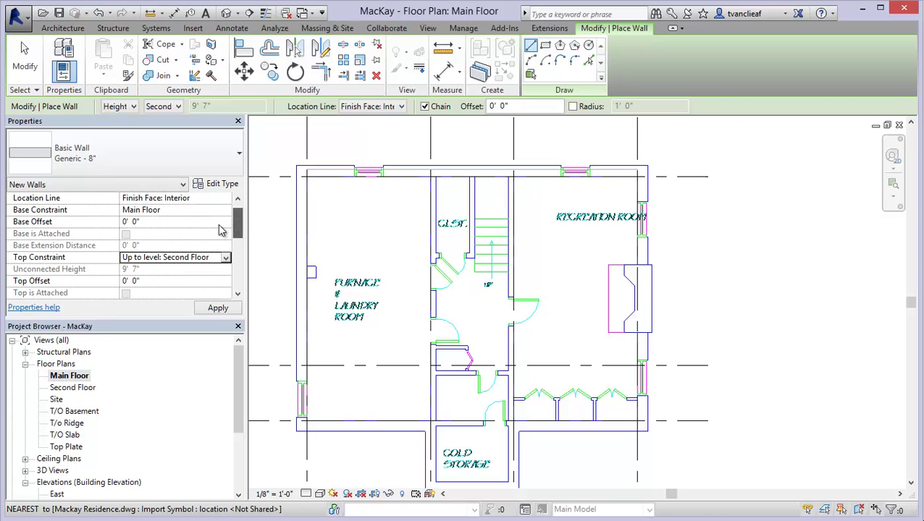
Step: Draw an 11'-0" Generic - 8" wall to the right of the plan and exit the Wall tool
click(694, 218)
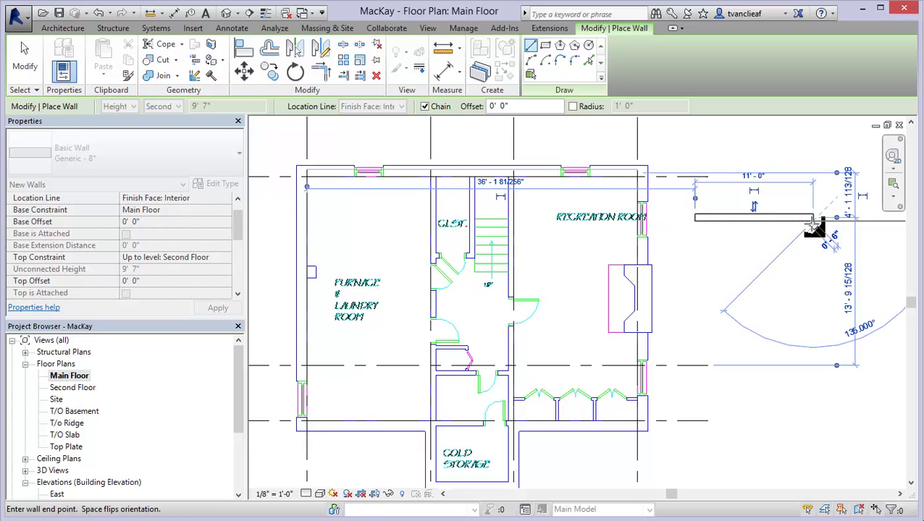
click(813, 228)
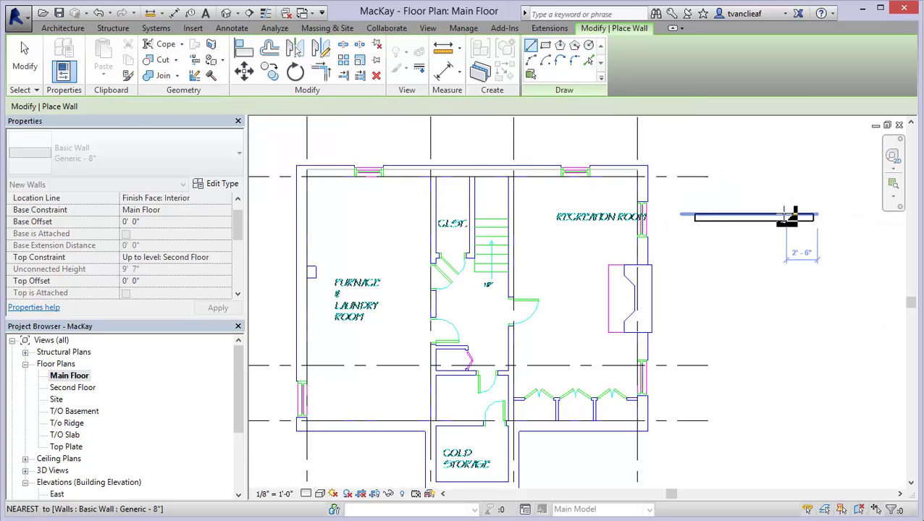
scroll(782, 218, up, 3)
key(Escape)
key(Escape)
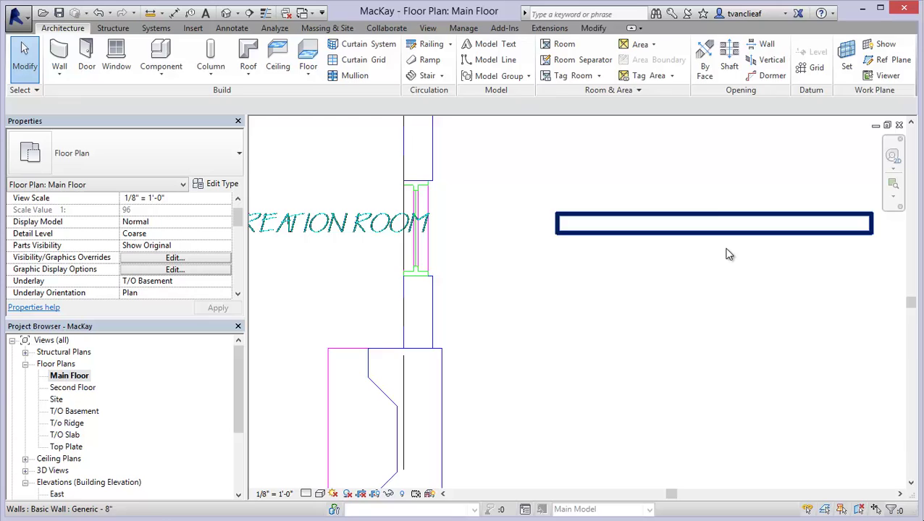
click(726, 250)
Step: Select the new wall and set its Location Line to Core Centerline
click(559, 226)
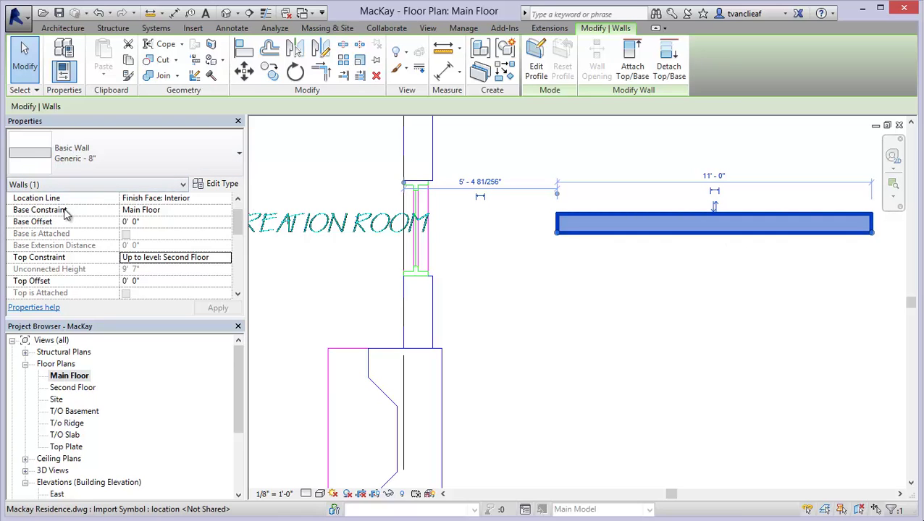
click(226, 200)
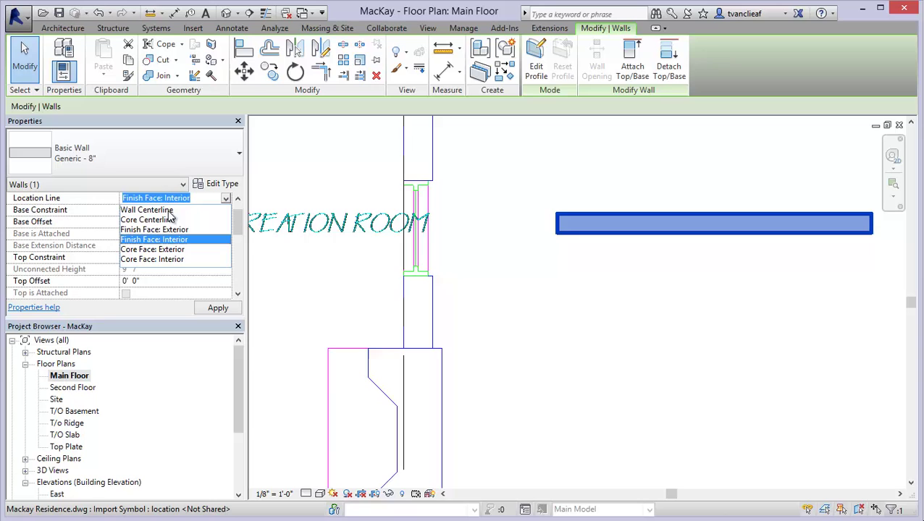
click(147, 220)
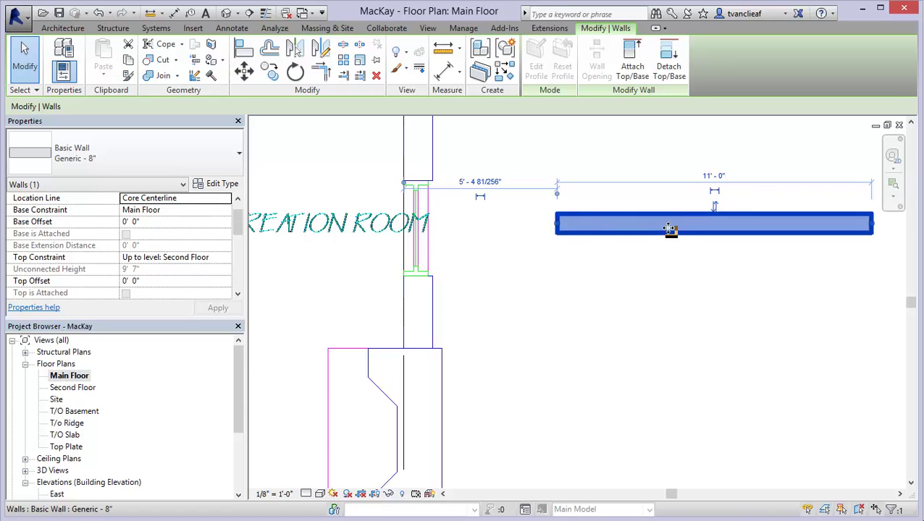
click(625, 230)
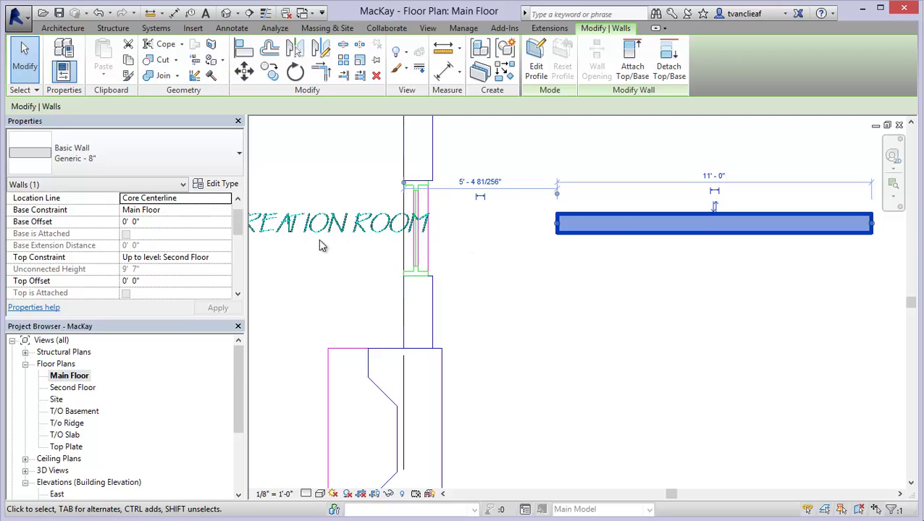
Step: Deselect the wall, turn on Thin Lines, and reselect the new 11' wall
click(633, 360)
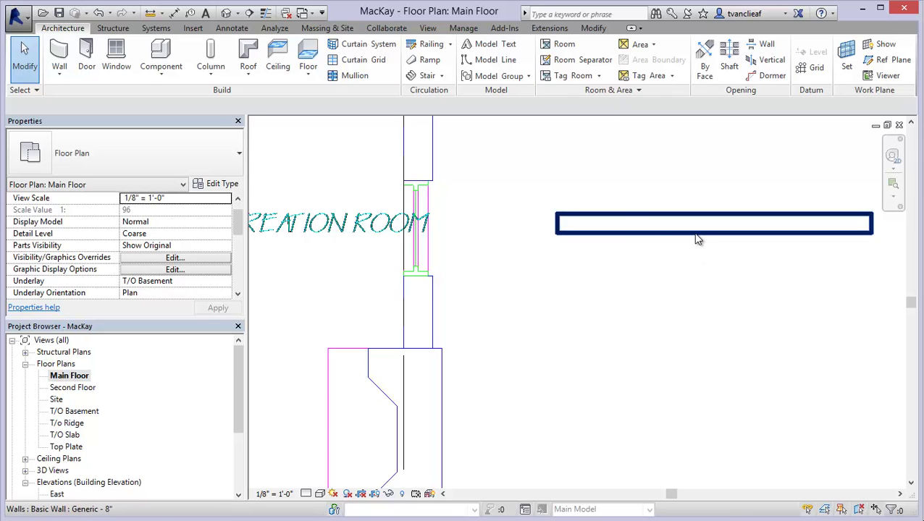
click(267, 14)
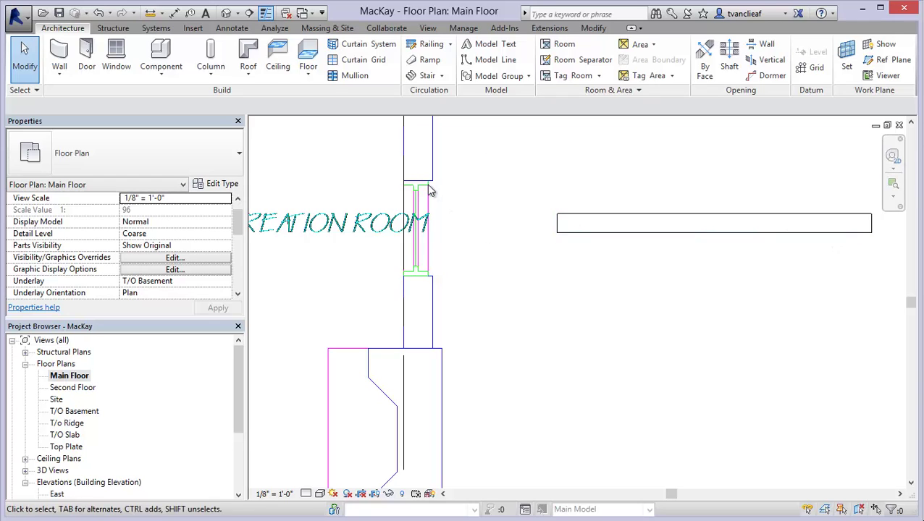
click(626, 239)
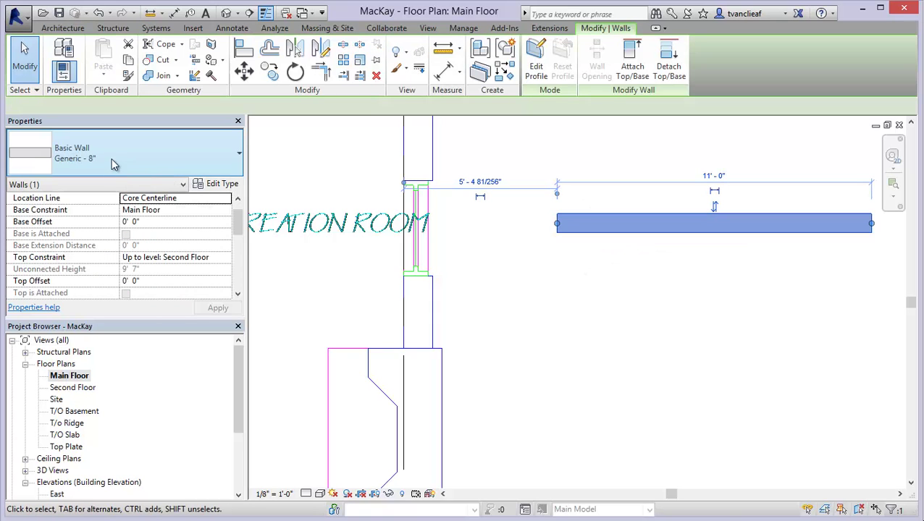
Step: Change the wall's type to Exterior - Brick and CMU on MTL. Stud and center it in view
click(227, 160)
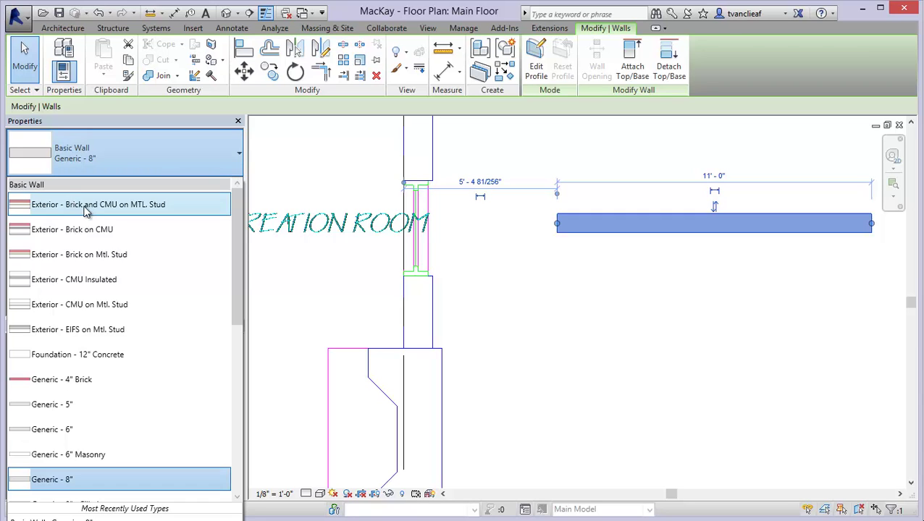
mouse_move(109, 210)
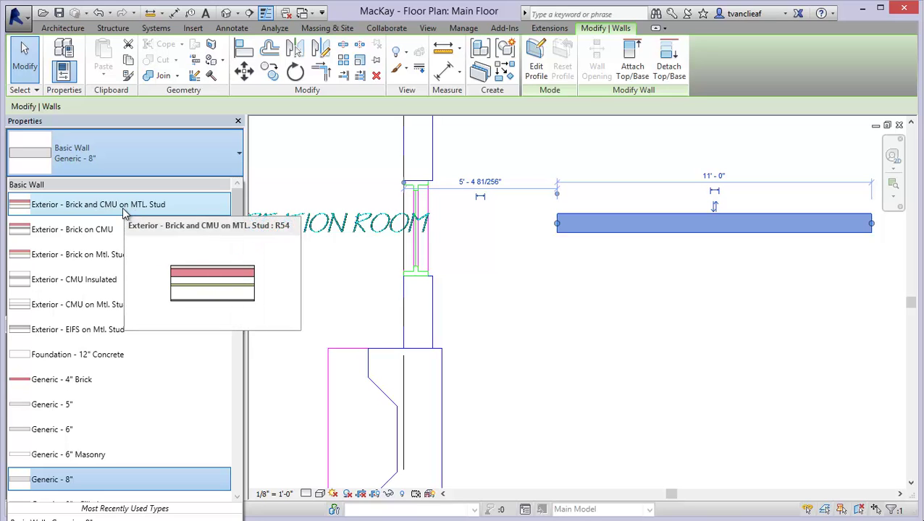
click(123, 211)
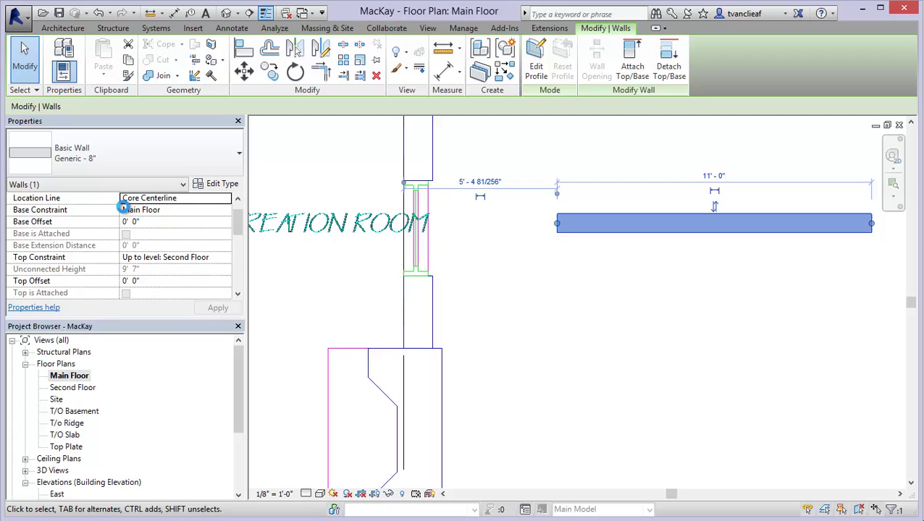
click(610, 259)
middle_drag(686, 262, 596, 251)
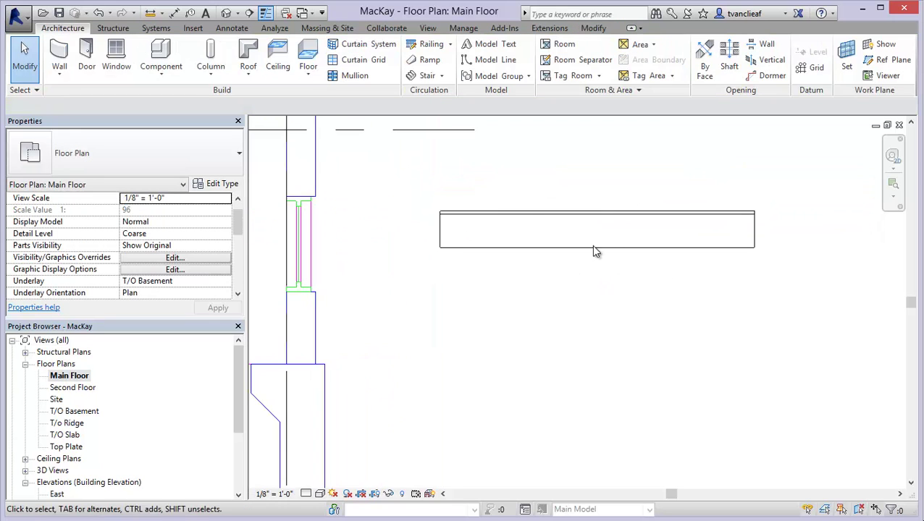
scroll(596, 252, up, 3)
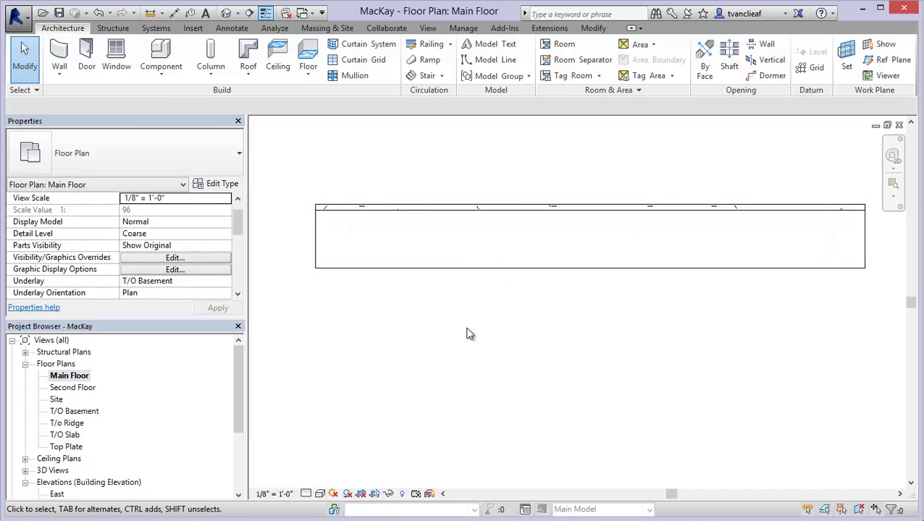
Step: Set the Main Floor plan to Fine detail level and Shaded visual style to show the wall layers
click(307, 495)
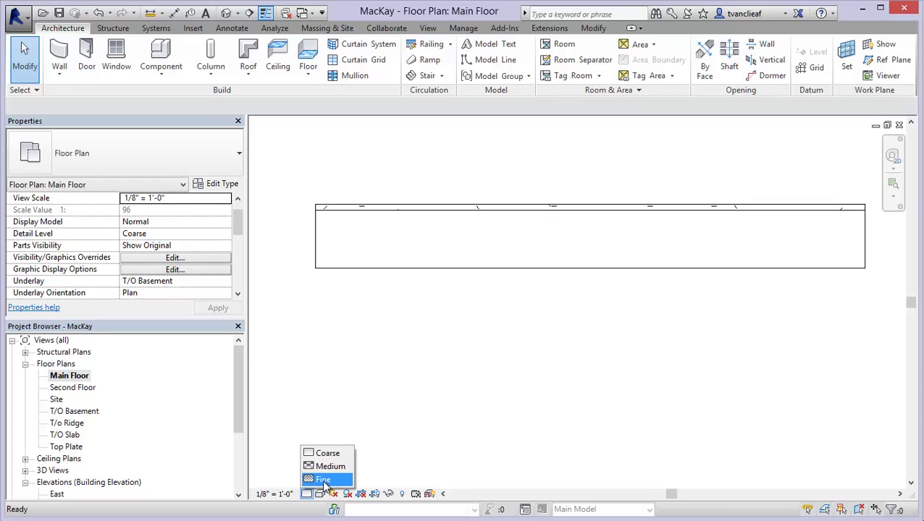
click(323, 480)
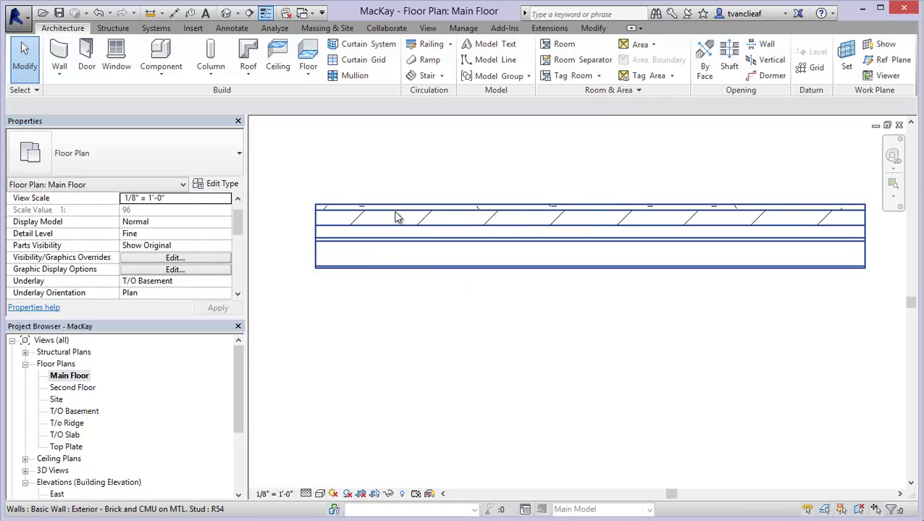
click(320, 494)
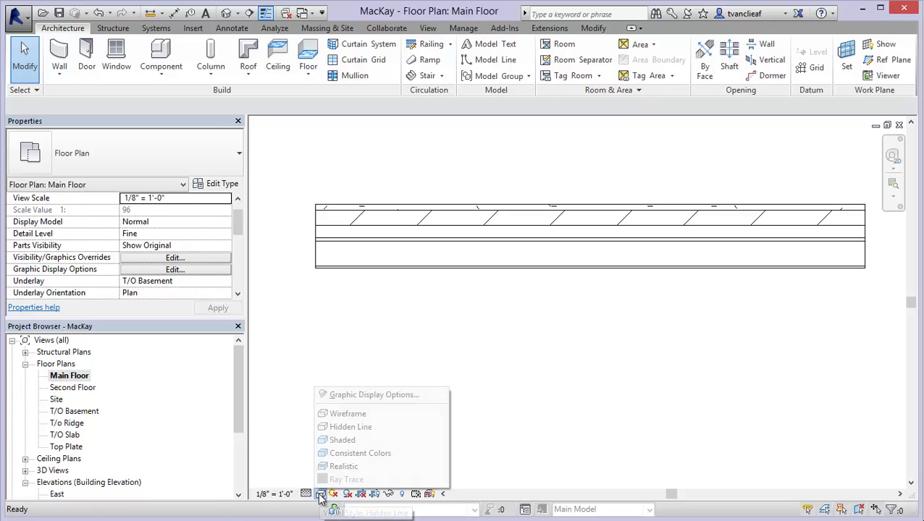
click(342, 441)
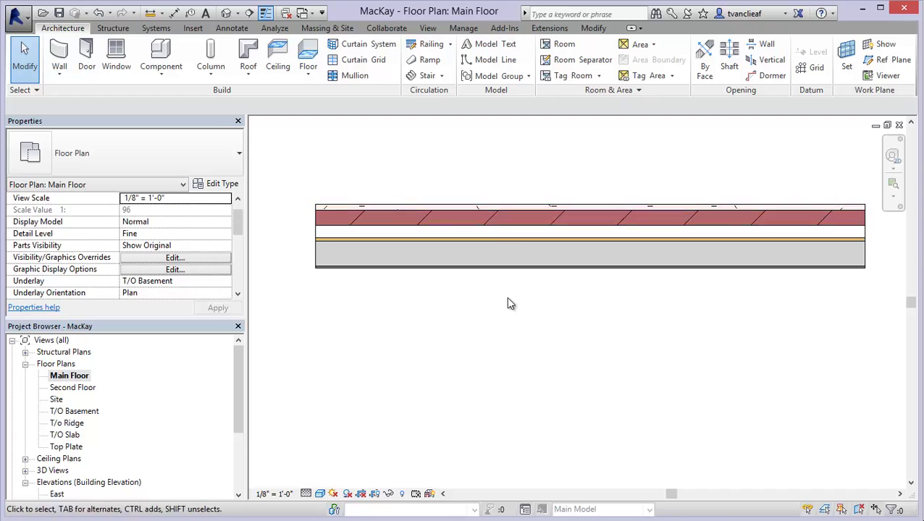
Step: Draw a small rectangle of Generic 8" walls beside the Recreation Room
scroll(468, 305, down, 6)
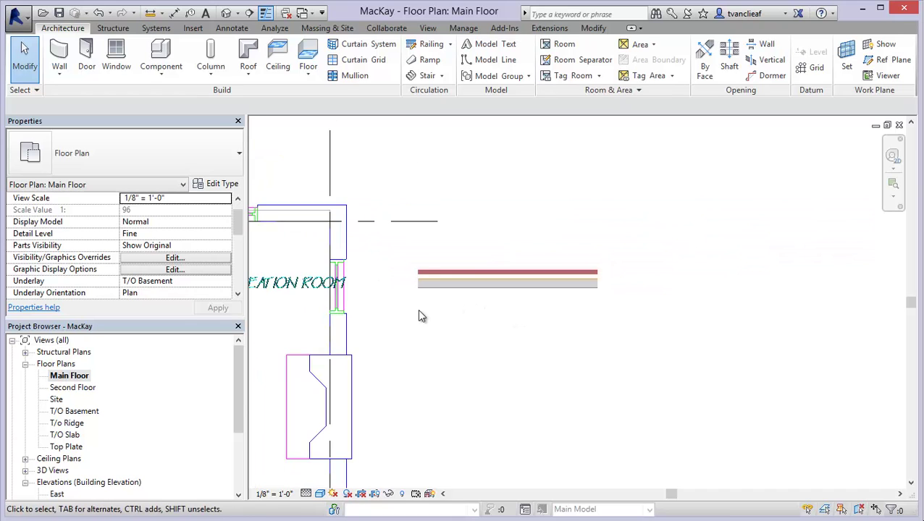
middle_drag(421, 316, 540, 319)
scroll(539, 311, up, 2)
scroll(539, 312, down, 1)
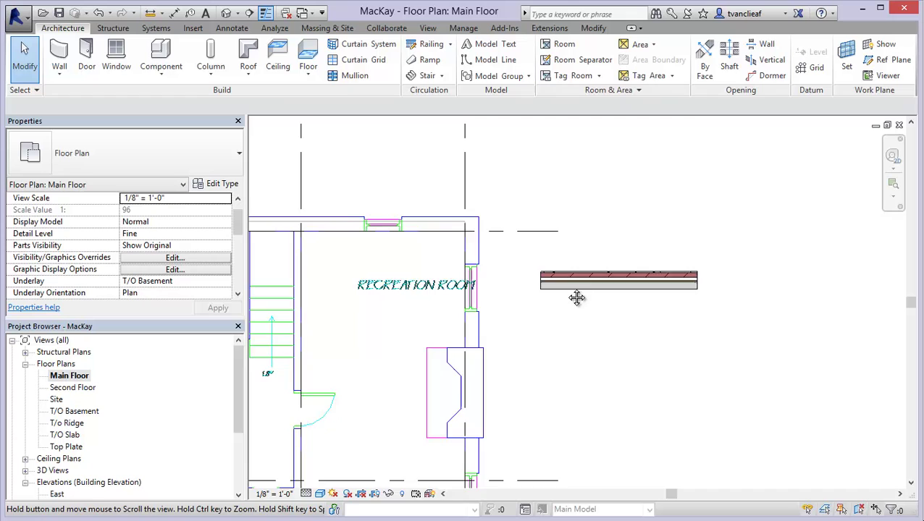
middle_drag(577, 294, 483, 230)
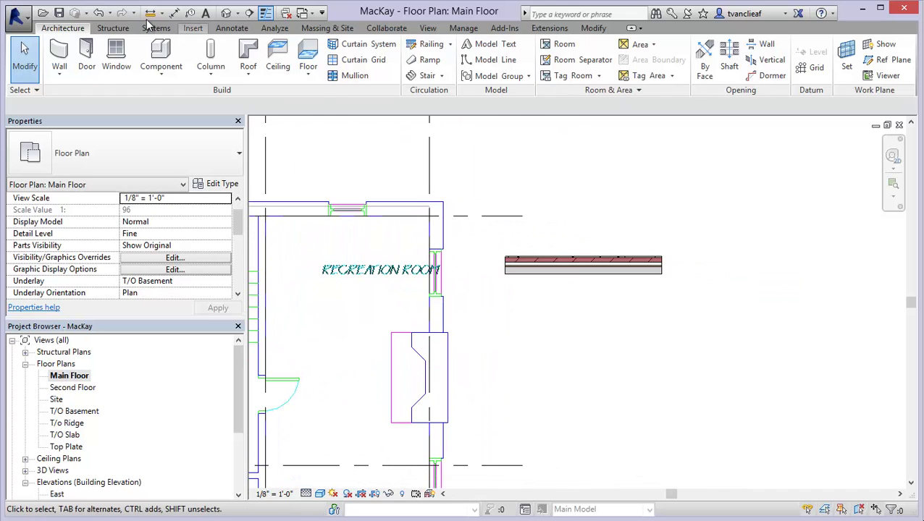
click(59, 58)
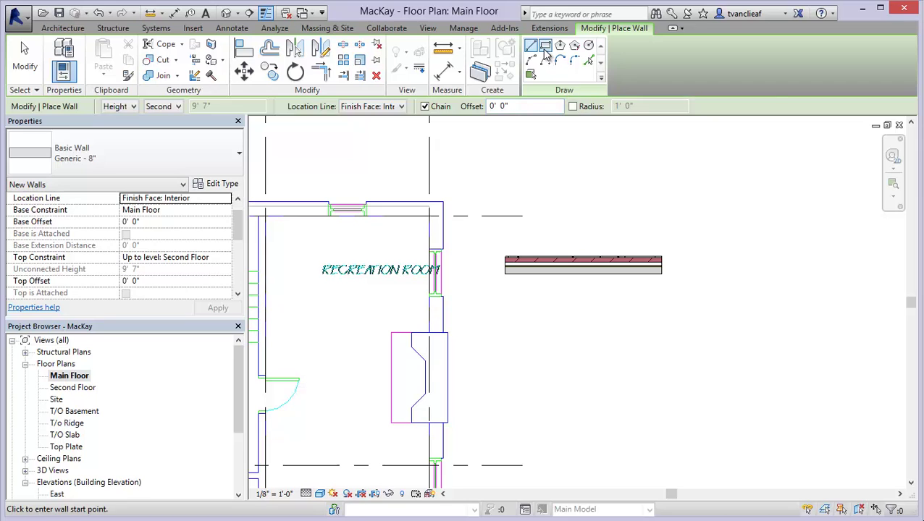
click(545, 46)
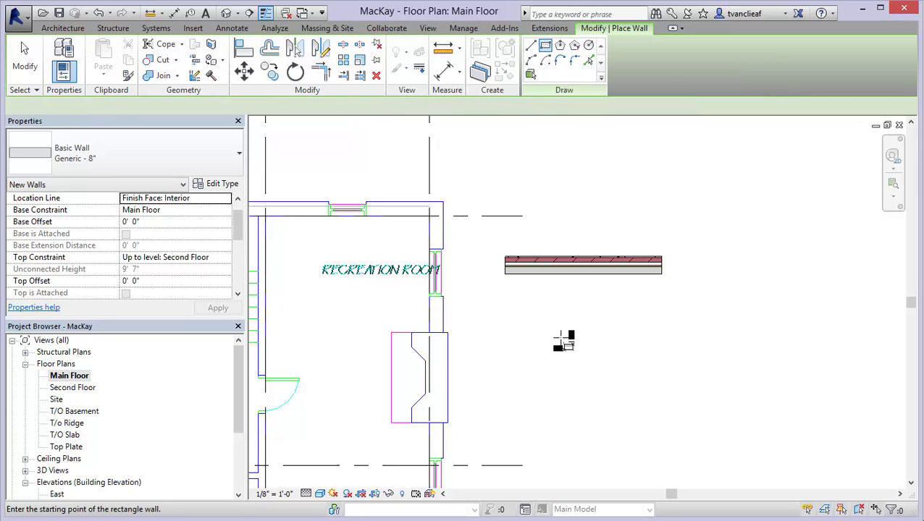
click(610, 361)
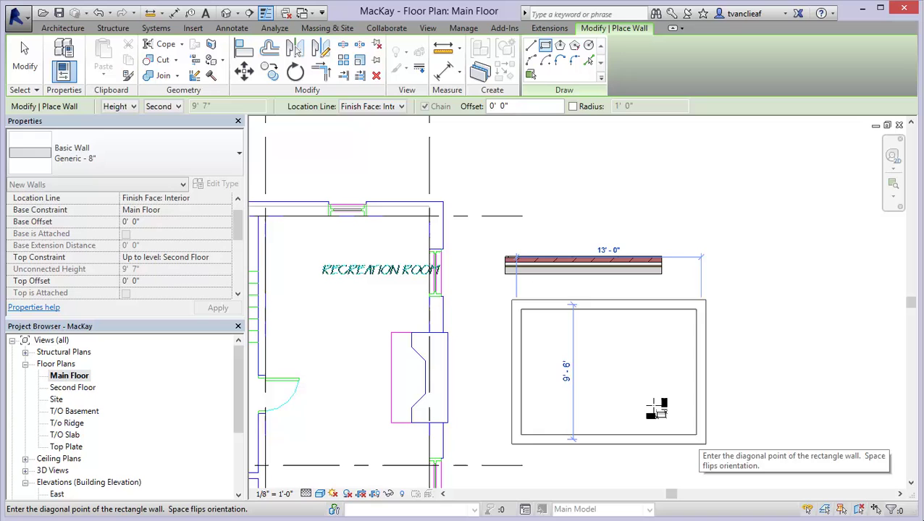
click(640, 378)
Step: Trace a rectangle of walls from the plan's top-left to bottom-right outer corners
middle_drag(498, 335, 707, 283)
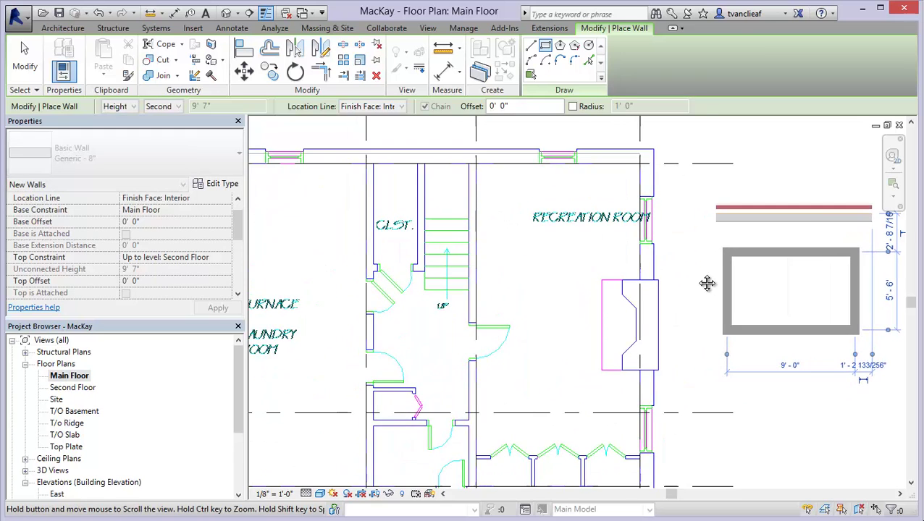
scroll(706, 283, down, 3)
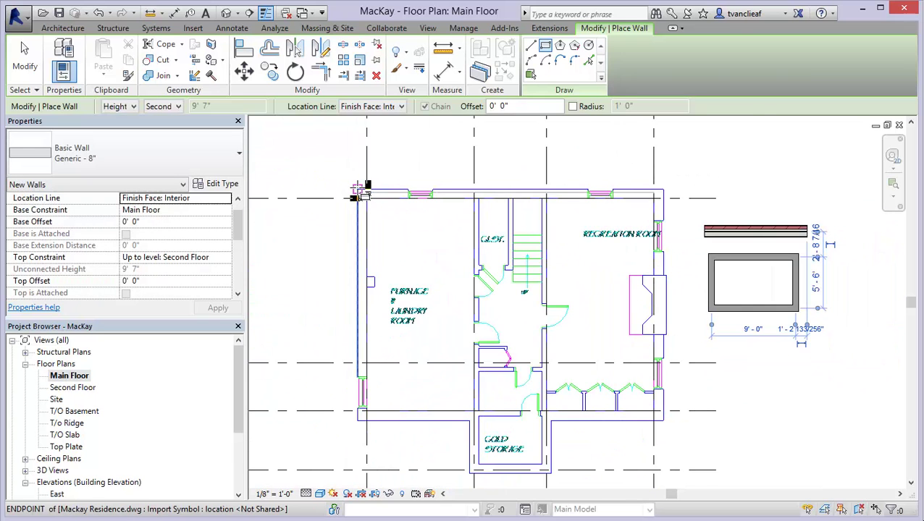
scroll(372, 210, up, 1)
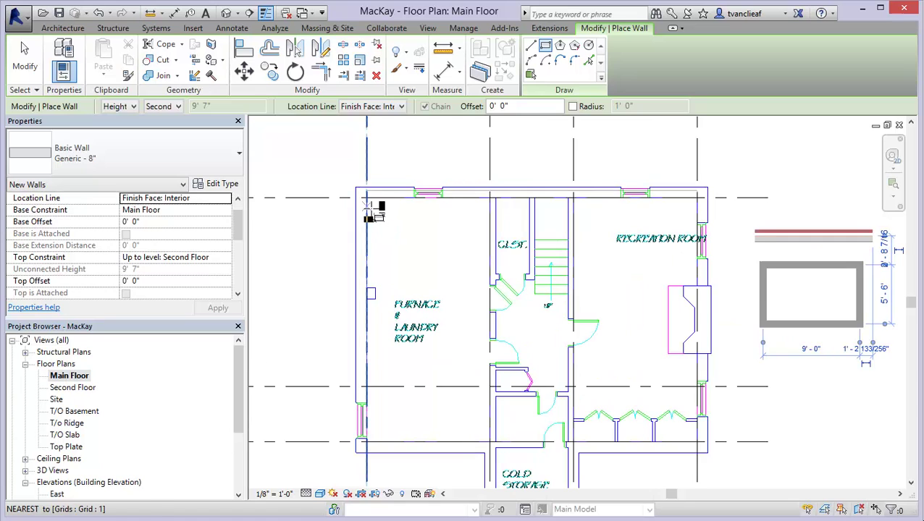
key(Escape)
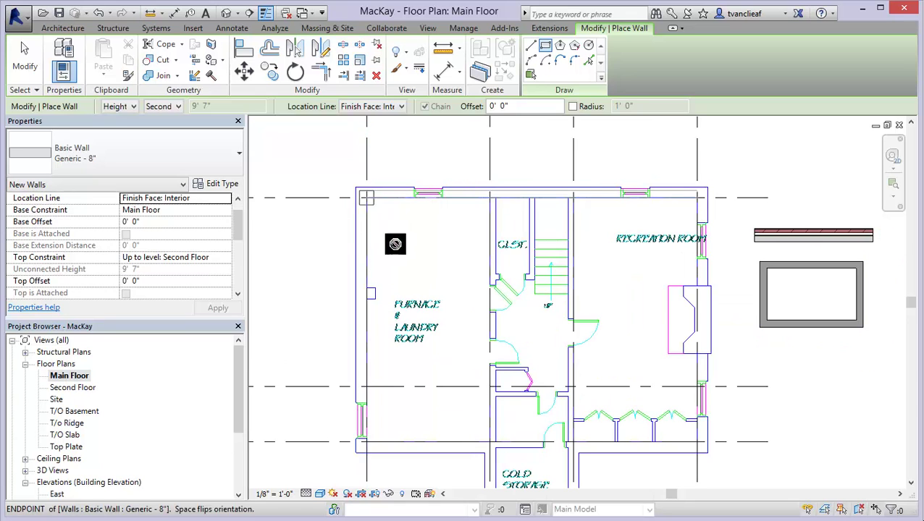
click(365, 197)
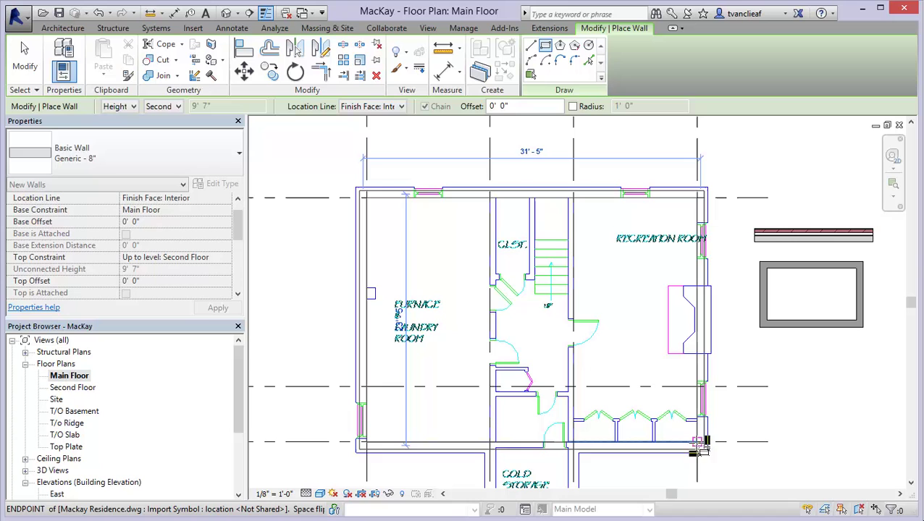
click(701, 445)
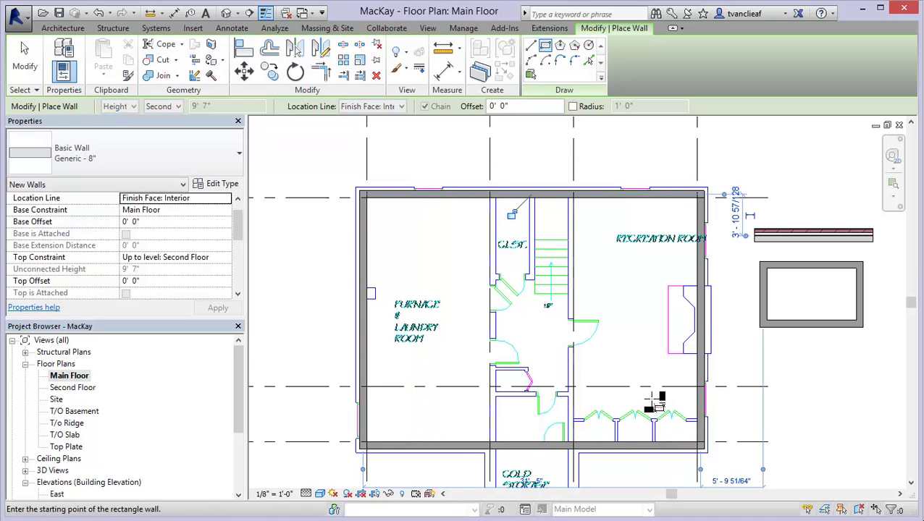
middle_drag(369, 192, 349, 155)
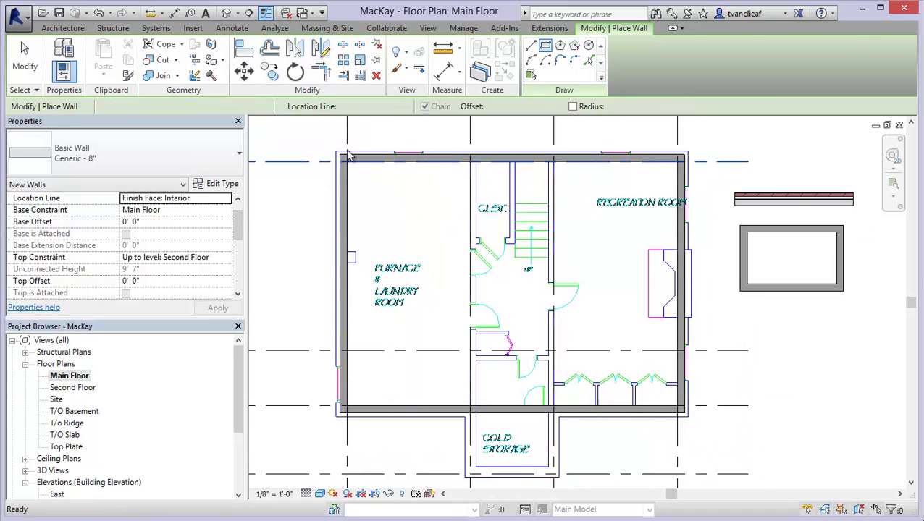
key(Escape)
key(Escape)
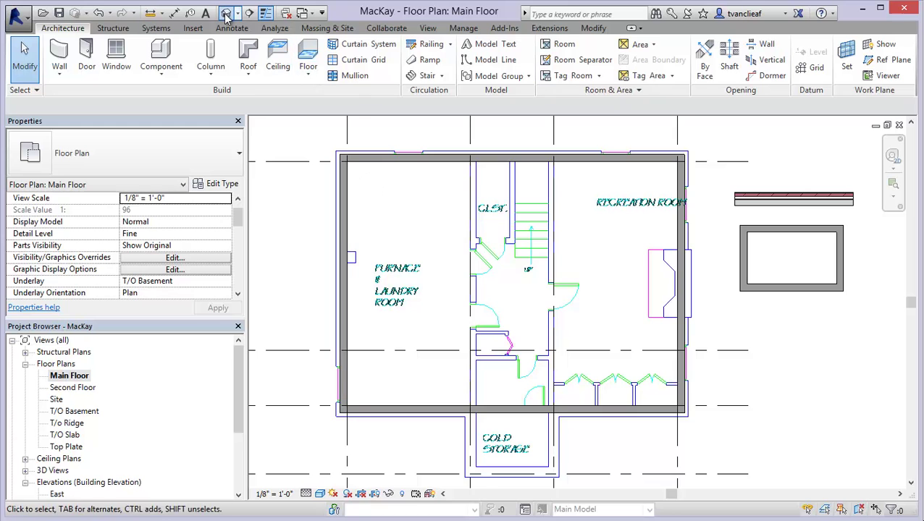
Step: Open the default 3D view and switch it to the Shaded visual style
click(226, 14)
scroll(478, 334, down, 2)
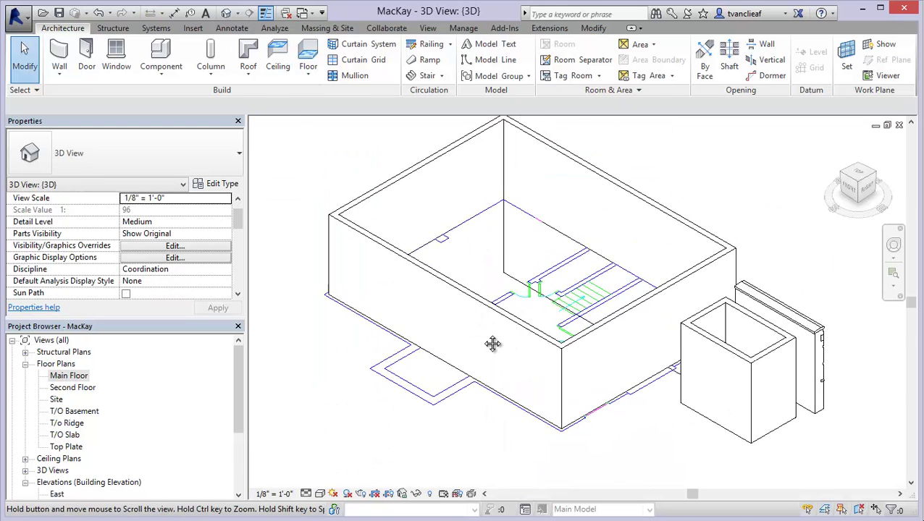
scroll(756, 356, up, 5)
middle_drag(719, 352, 722, 266)
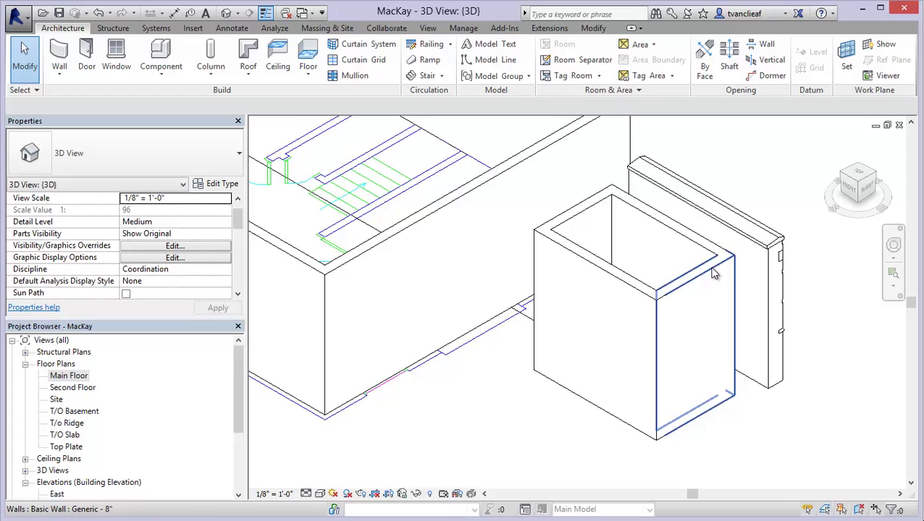
click(319, 494)
click(340, 440)
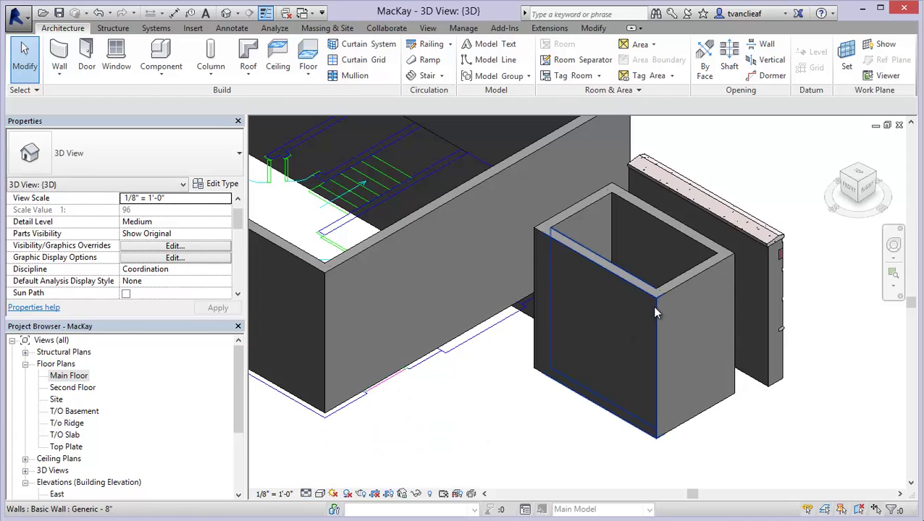
Step: Inspect the shaded walls, then return to the Main Floor plan centred on the building
middle_drag(517, 331, 619, 402)
scroll(619, 403, down, 1)
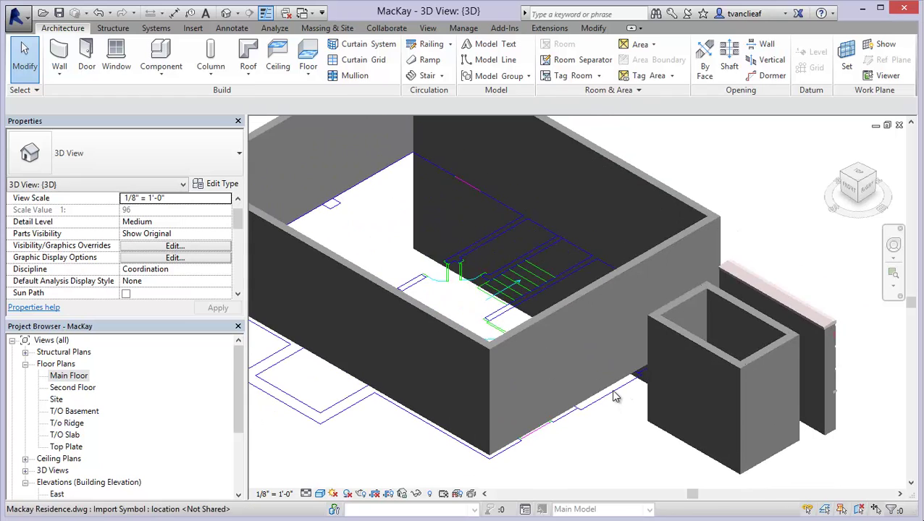
double_click(68, 376)
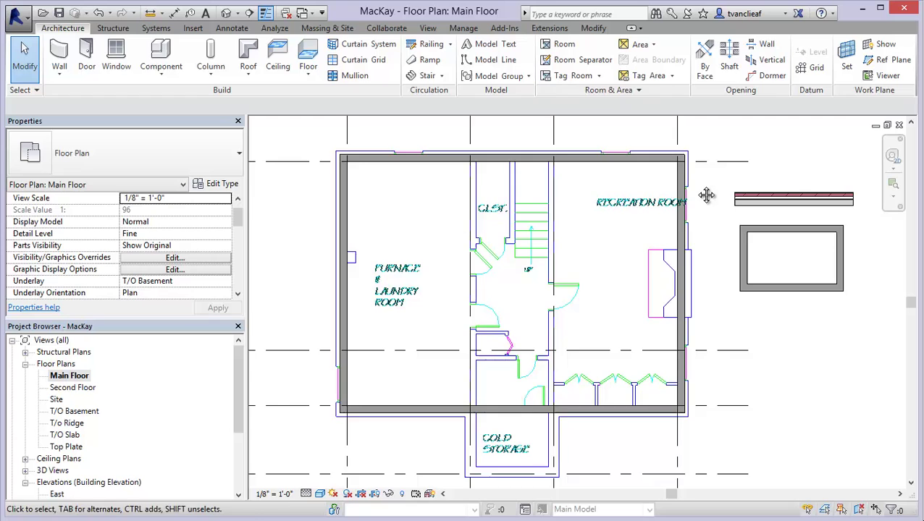
middle_drag(706, 196, 615, 165)
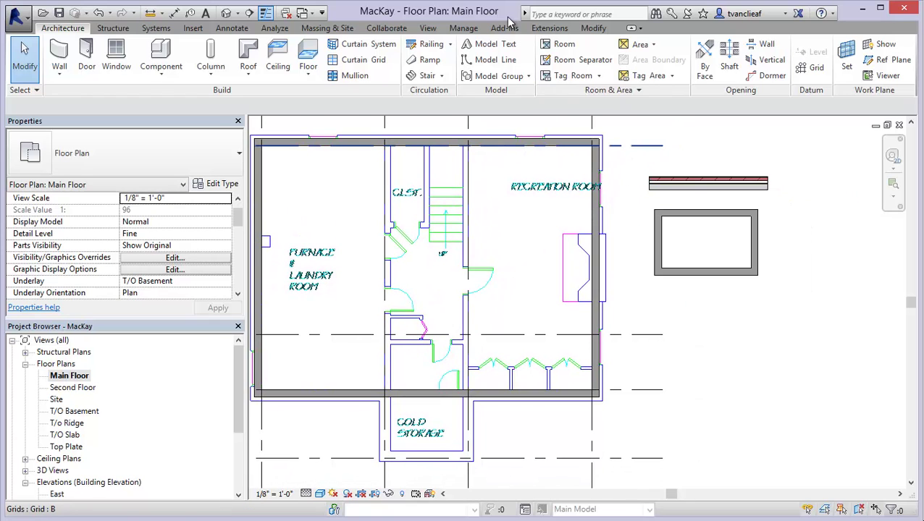
Step: Draw a chained Generic 8" wall run: 9' vertical, 15' horizontal, then the right-hand wall
click(59, 69)
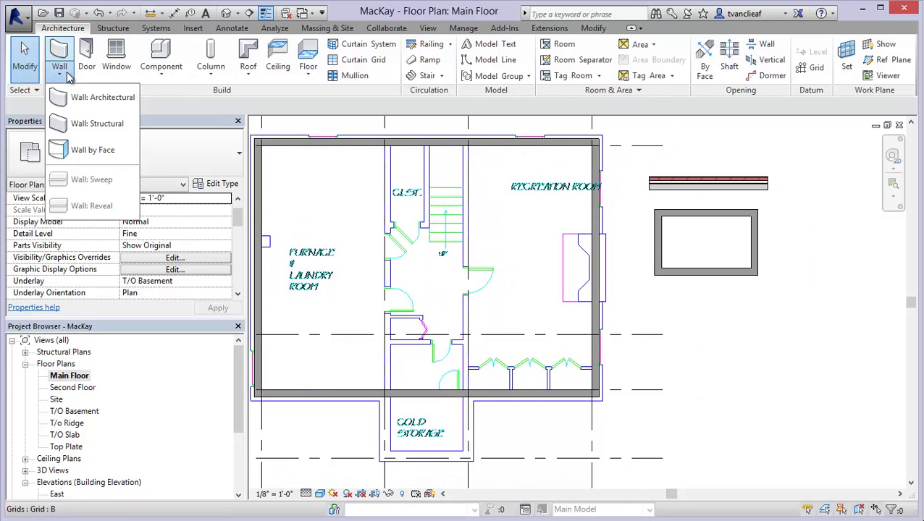
click(100, 99)
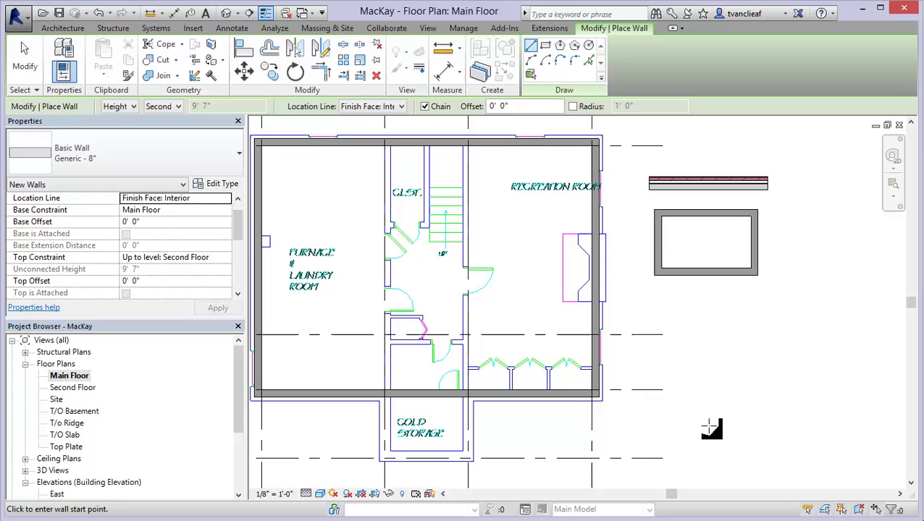
click(709, 427)
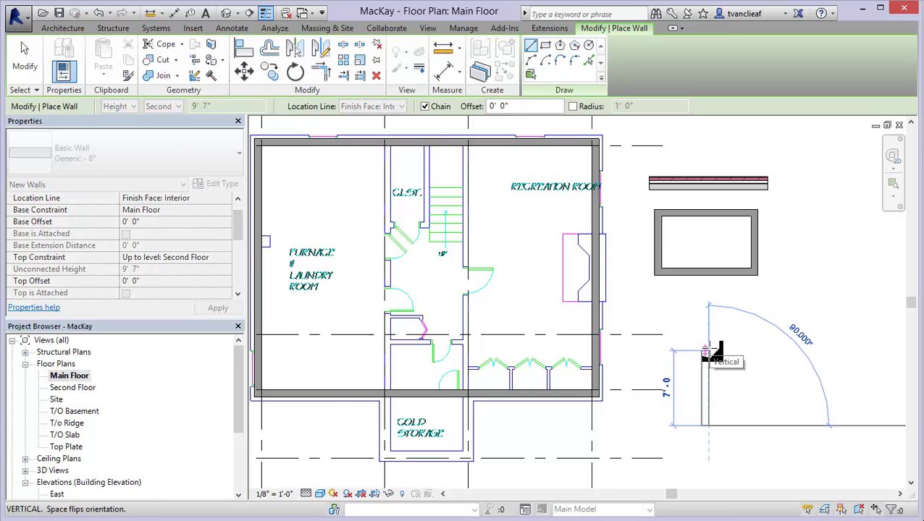
text(9)
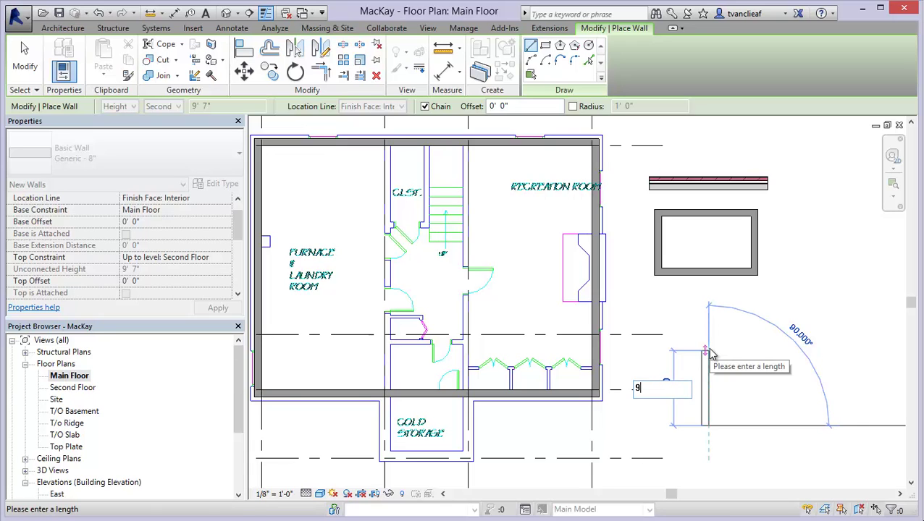
key(Return)
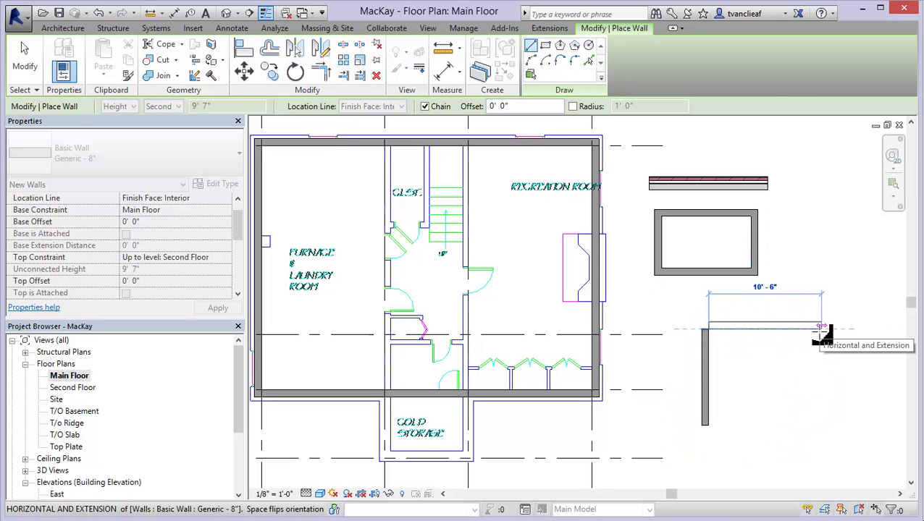
text(15)
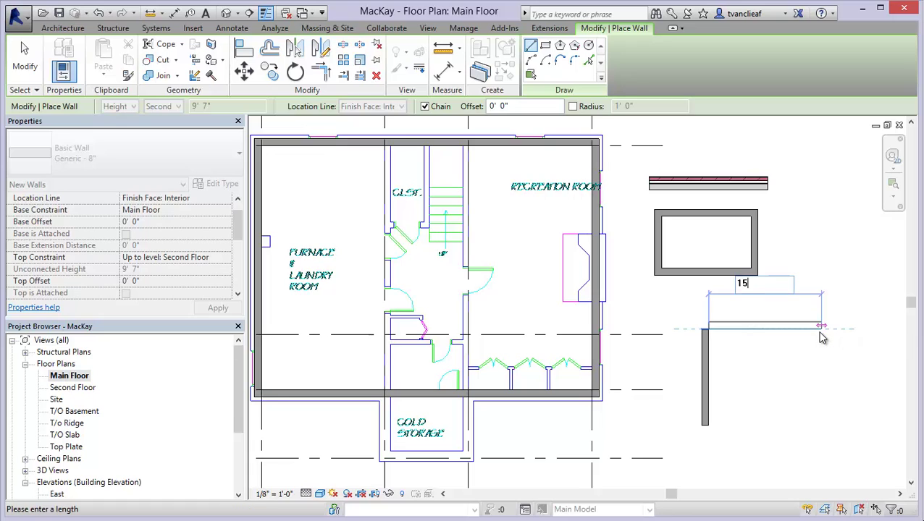
key(Return)
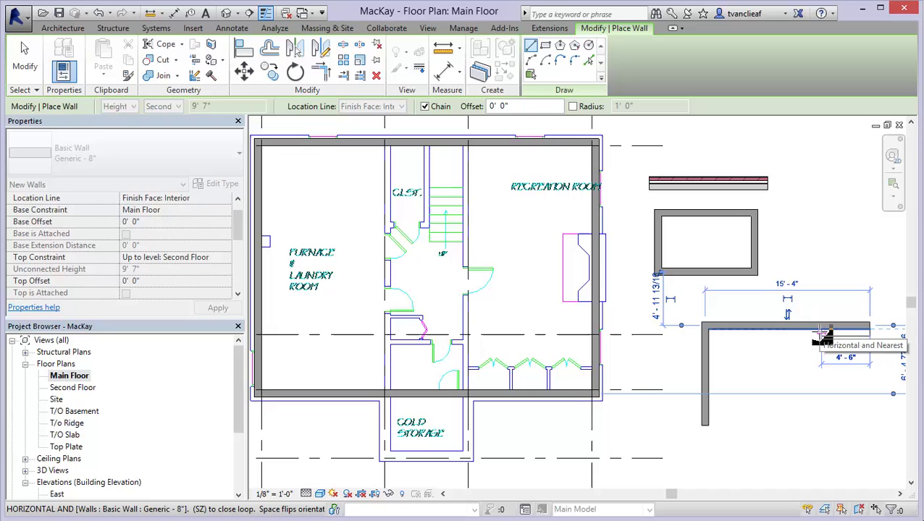
click(872, 382)
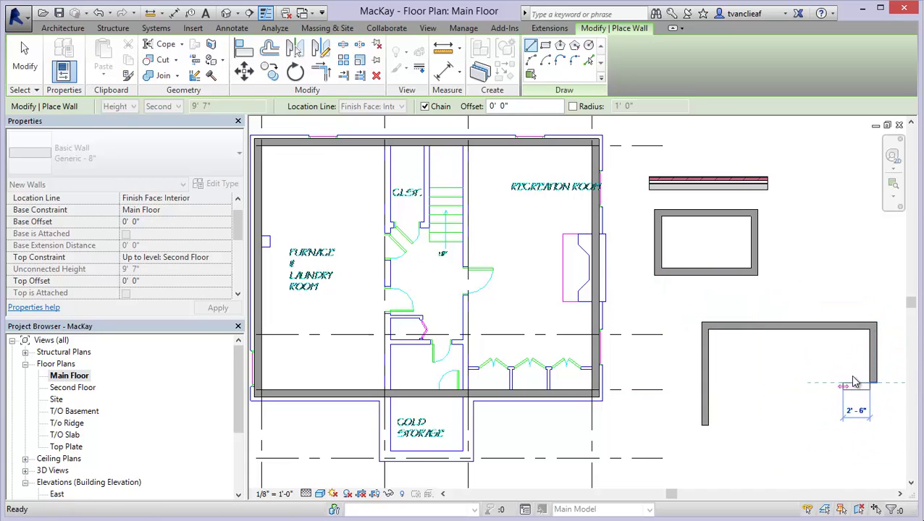
key(Escape)
key(Escape)
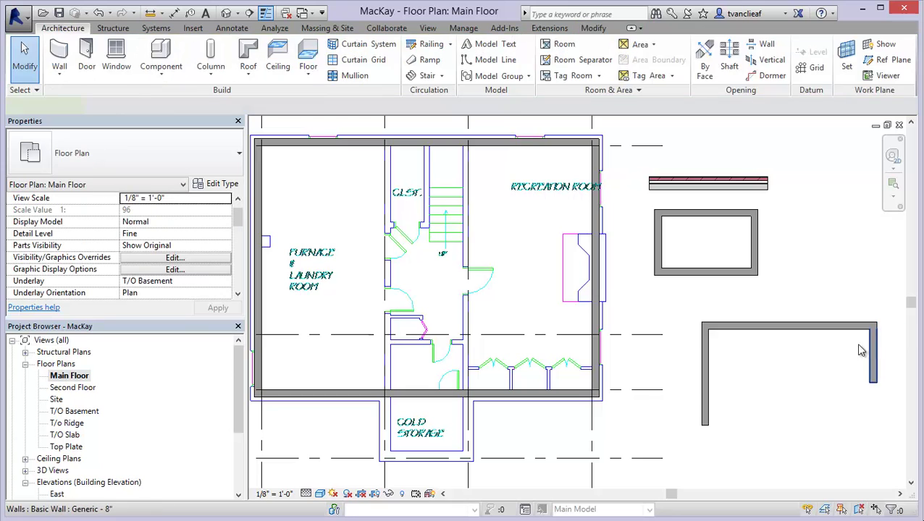
Step: Drag the run's right-hand wall inward, then back further right so the top wall stretches
drag(872, 351, 825, 351)
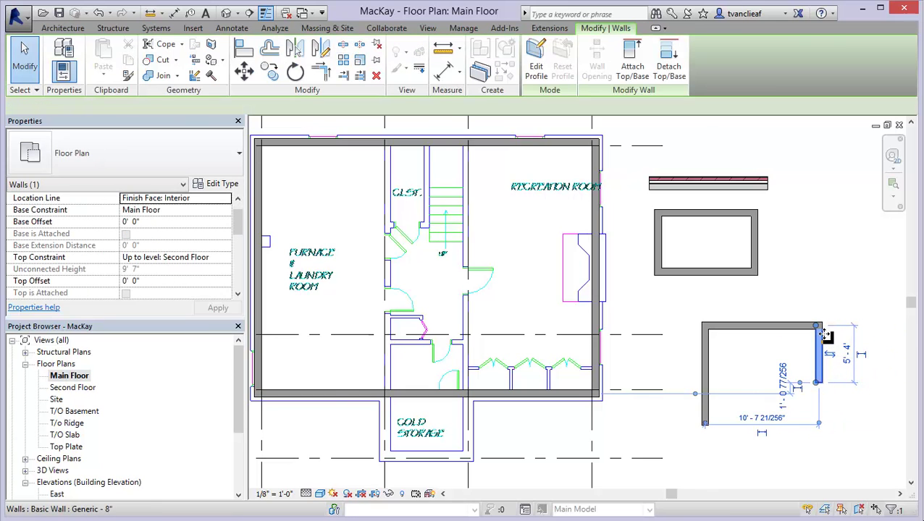
scroll(820, 347, up, 3)
middle_drag(722, 367, 717, 301)
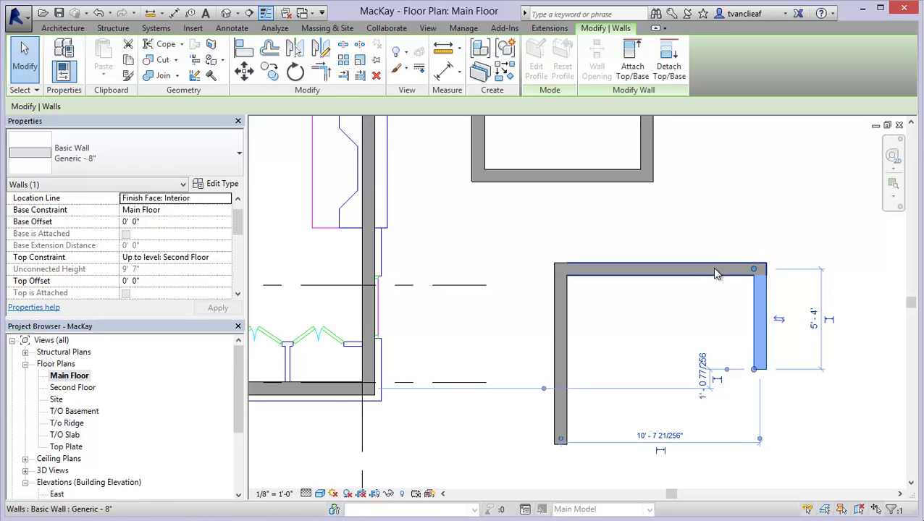
drag(777, 310, 844, 309)
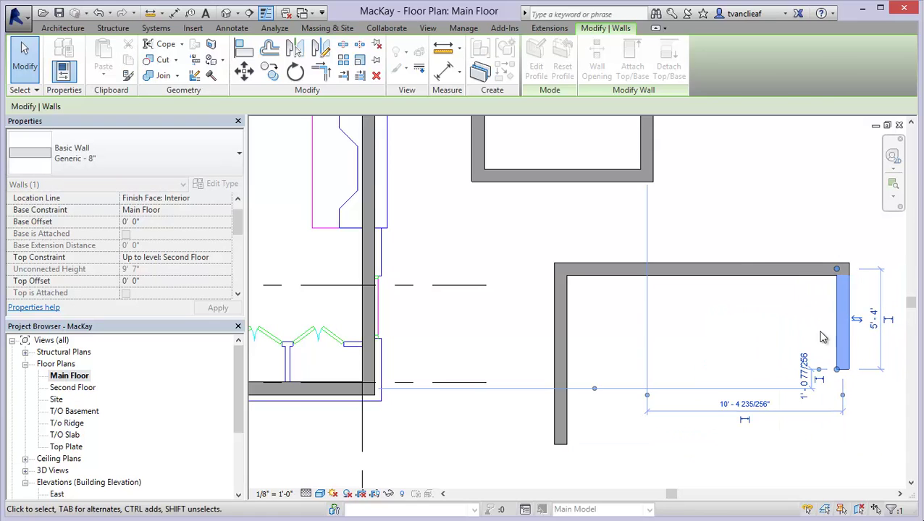
click(757, 341)
middle_drag(746, 344, 705, 332)
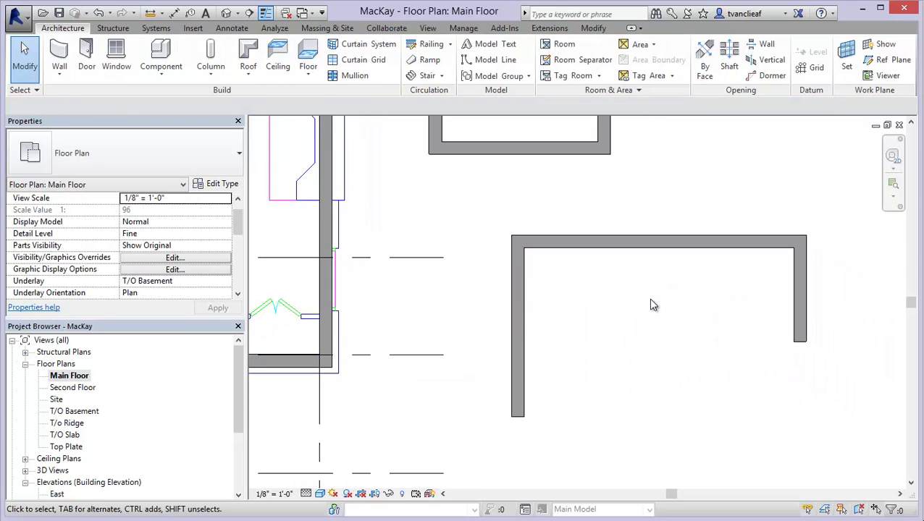
Step: Draw a short Architectural wall down from the top wall's midpoint
click(59, 68)
click(84, 95)
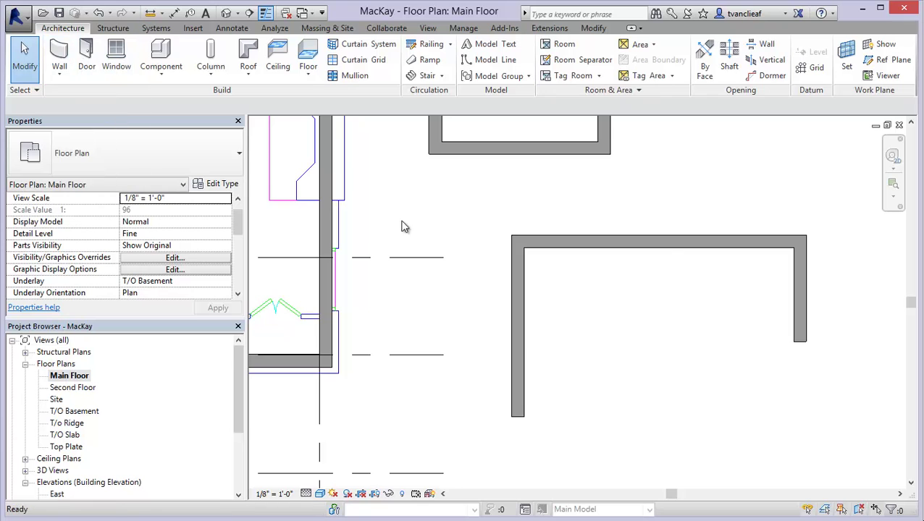
click(660, 250)
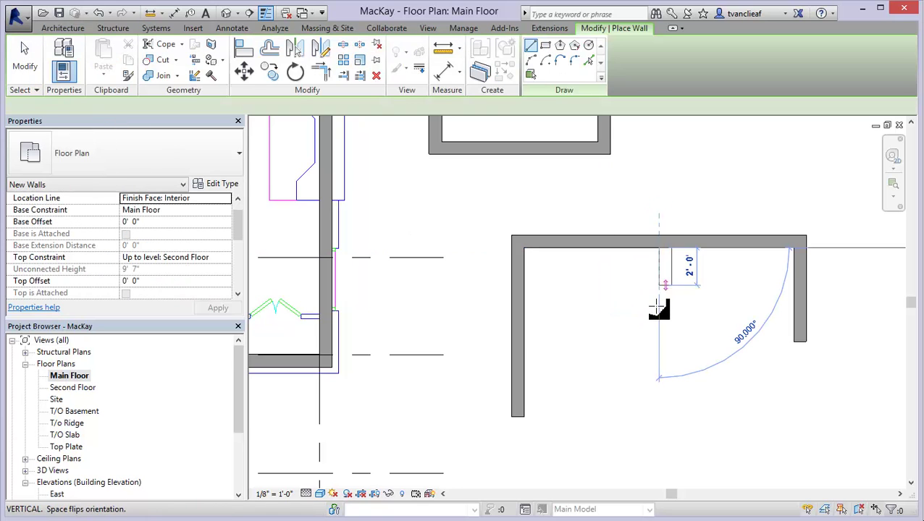
click(660, 356)
key(Escape)
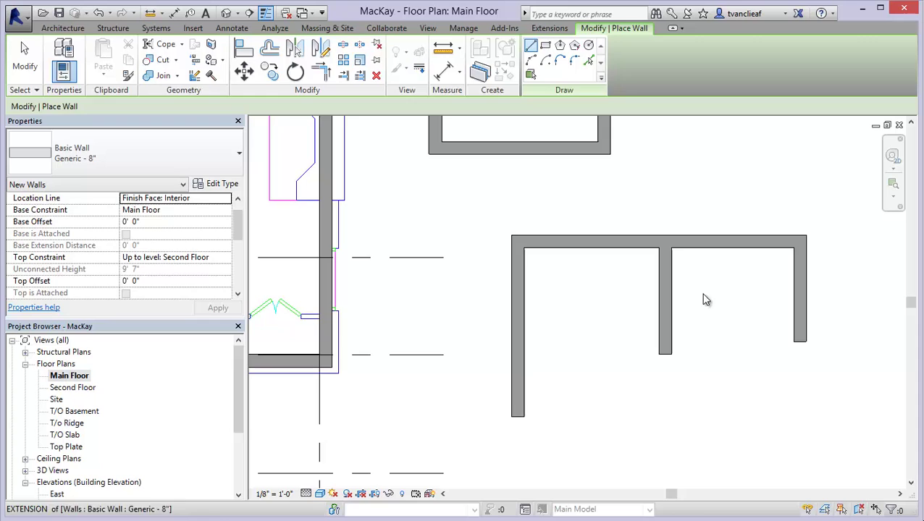
key(Escape)
Step: Change the new wall's 7'-2" temporary dimension to 1'-8" from the right-hand wall
click(666, 287)
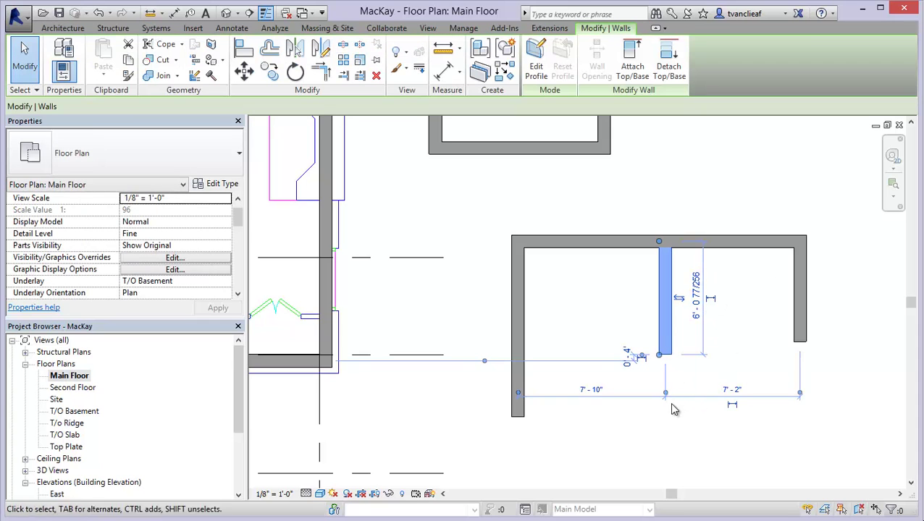
scroll(697, 407, up, 2)
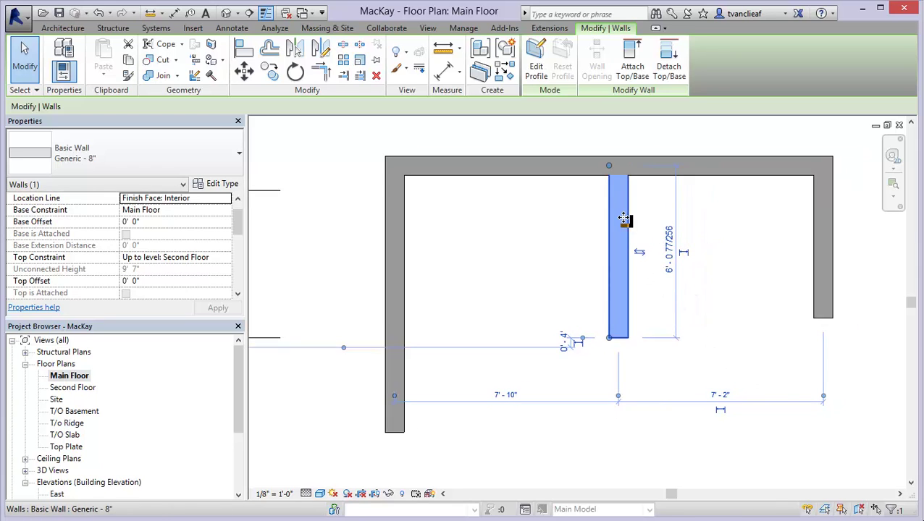
click(724, 397)
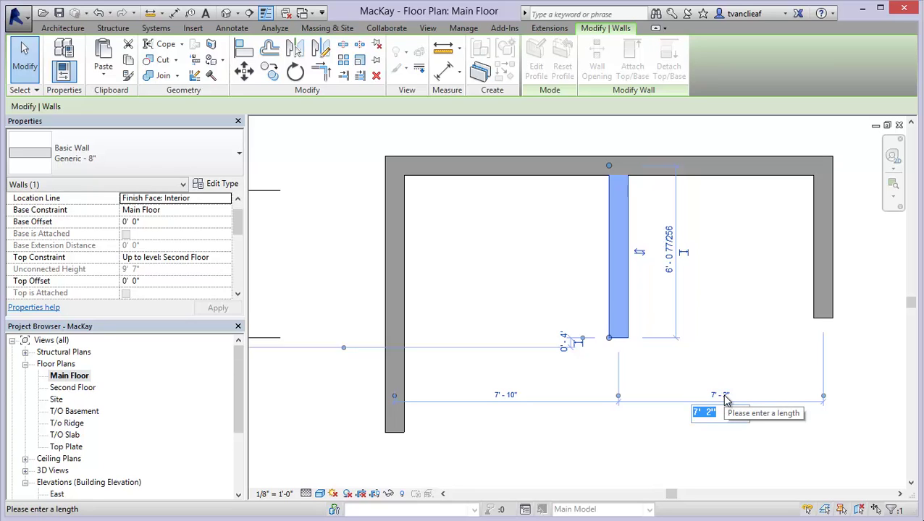
text(1)
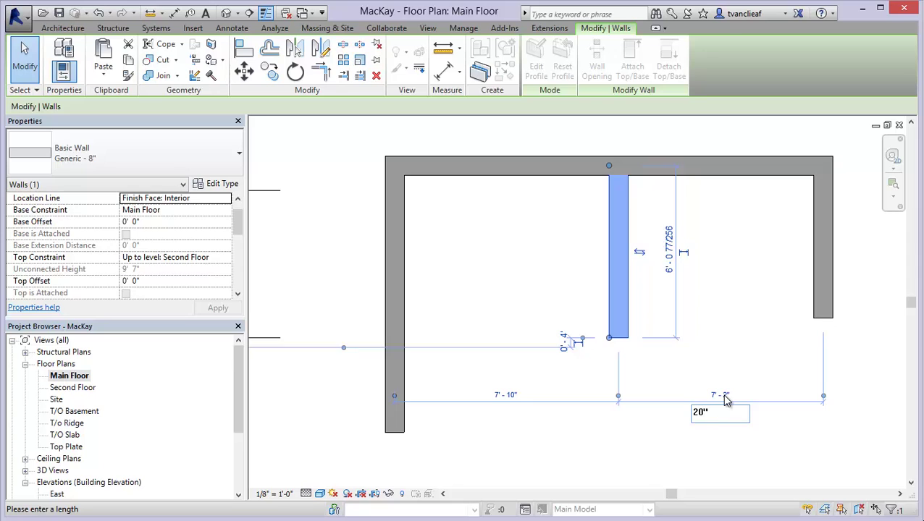
text(0")
key(Return)
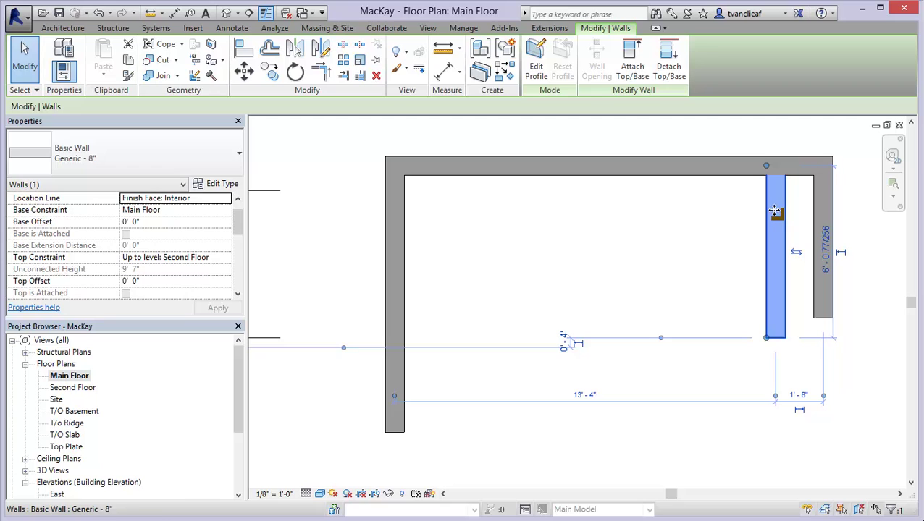
Step: Change the selected wall to Interior - 3 1/8" Partition (1-hr) and deselect it
click(224, 163)
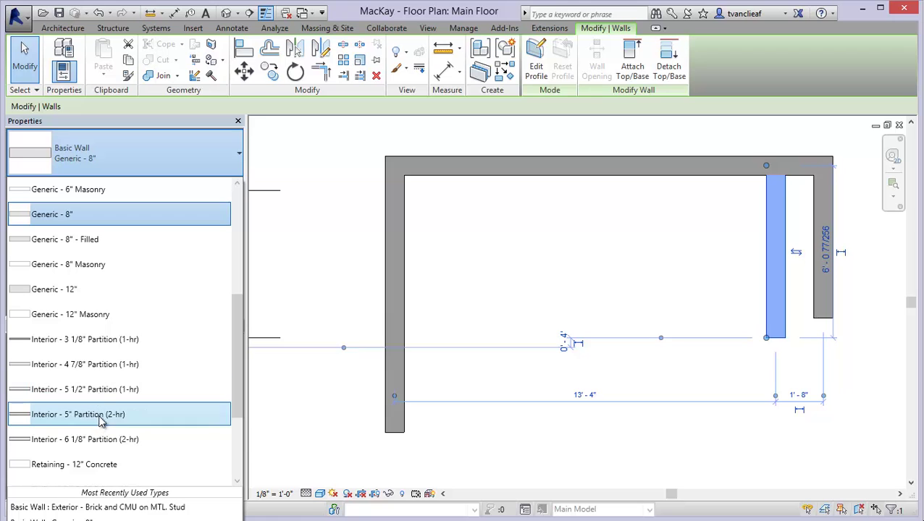
click(98, 346)
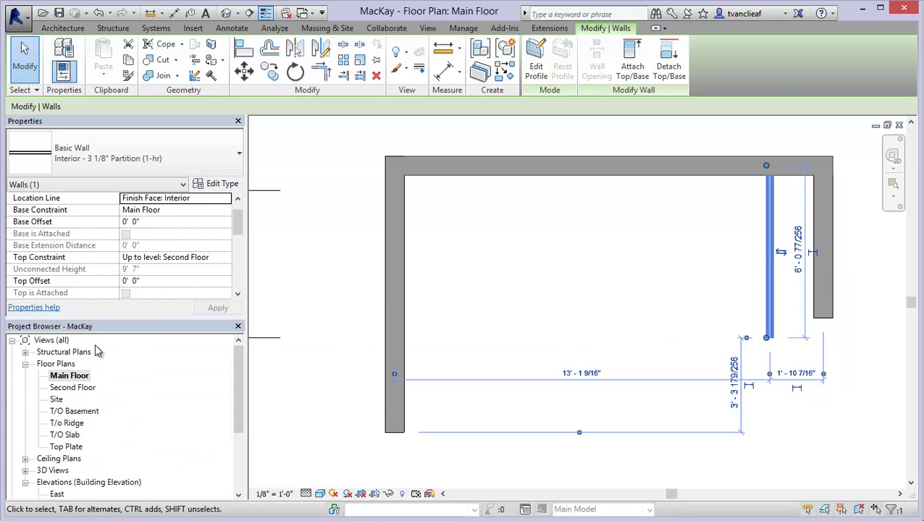
click(740, 308)
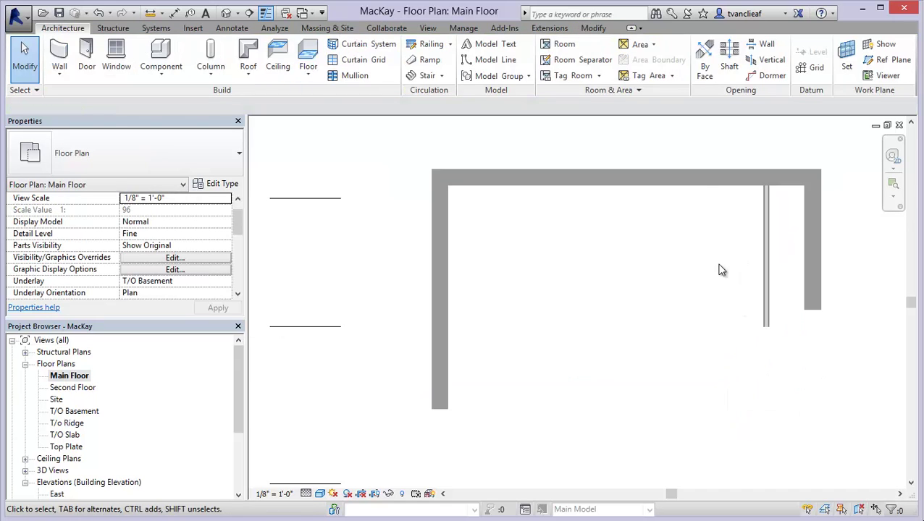
scroll(717, 270, down, 1)
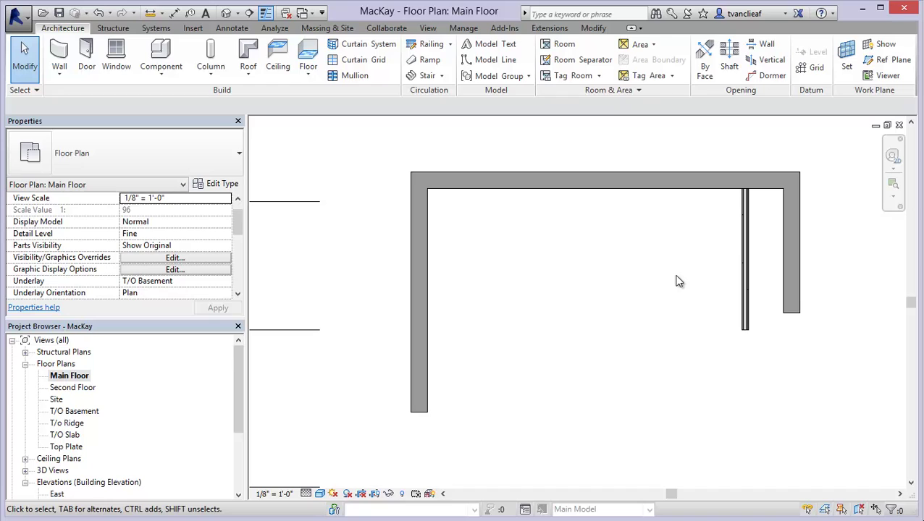
Step: Drag the partition wall left and move the dimension witness line to its right face
click(746, 268)
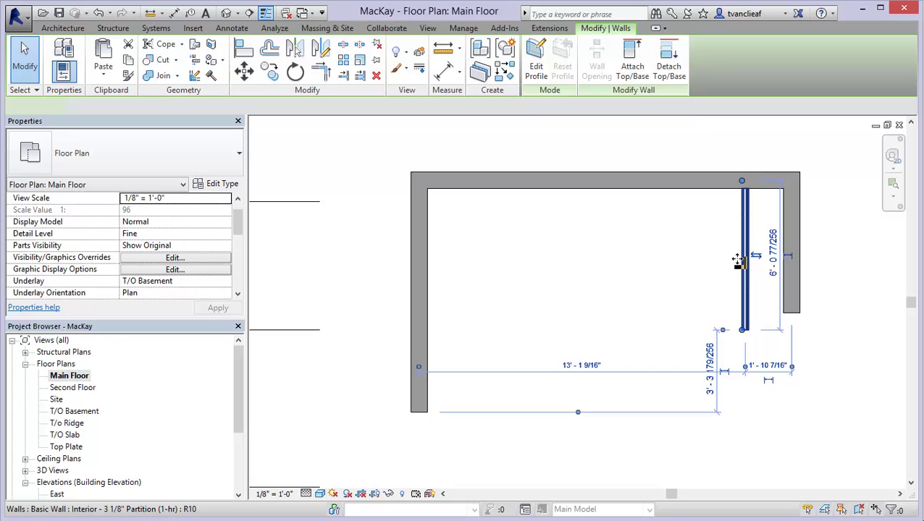
drag(736, 263, 633, 324)
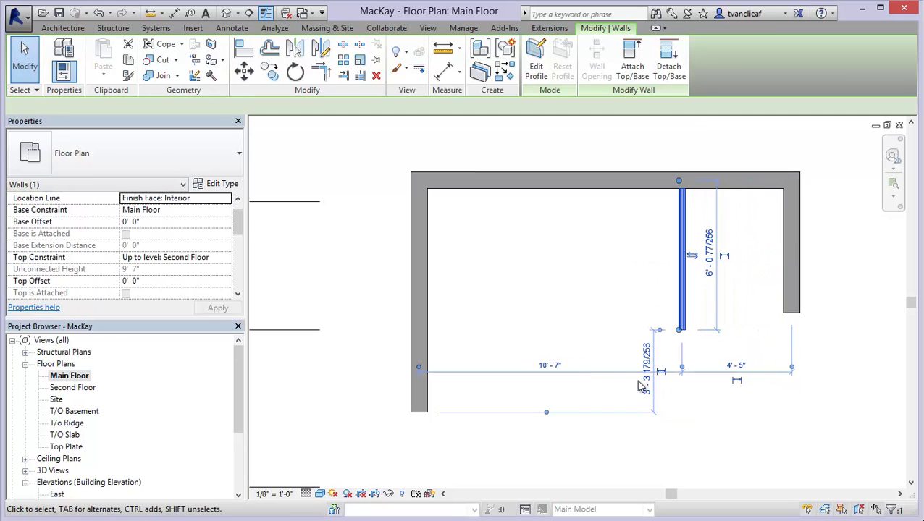
scroll(694, 344, up, 3)
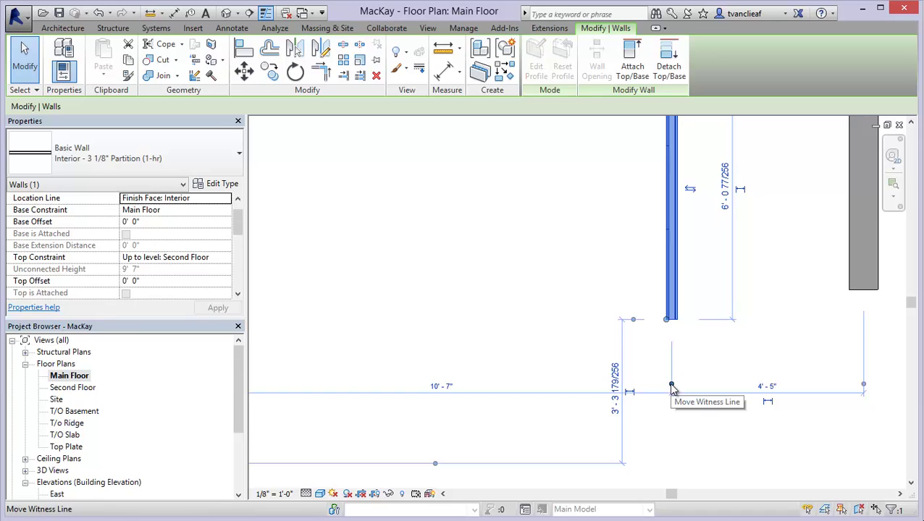
middle_drag(679, 349, 611, 420)
scroll(614, 453, up, 3)
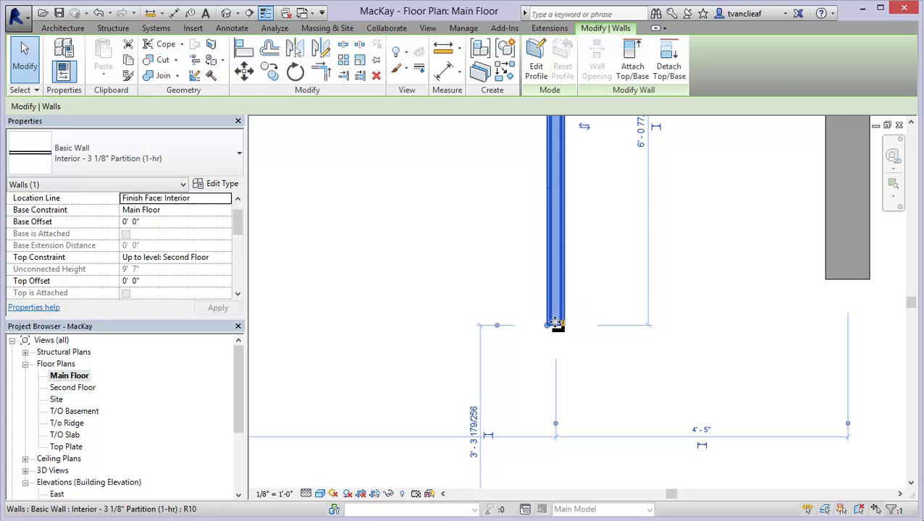
mouse_move(556, 423)
mouse_down()
mouse_move(546, 426)
mouse_move(564, 426)
mouse_up()
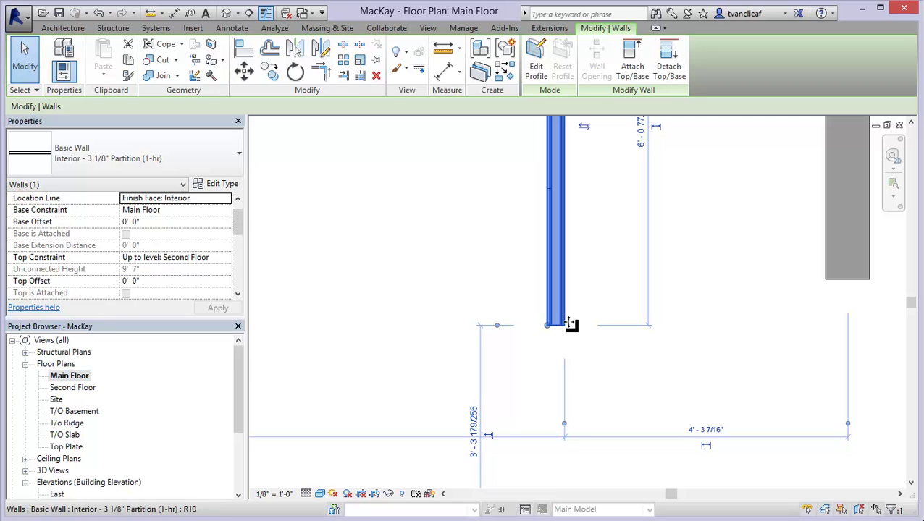
Step: Set the partition's distance to the right-hand wall to 4'-5" and reframe the run
click(714, 430)
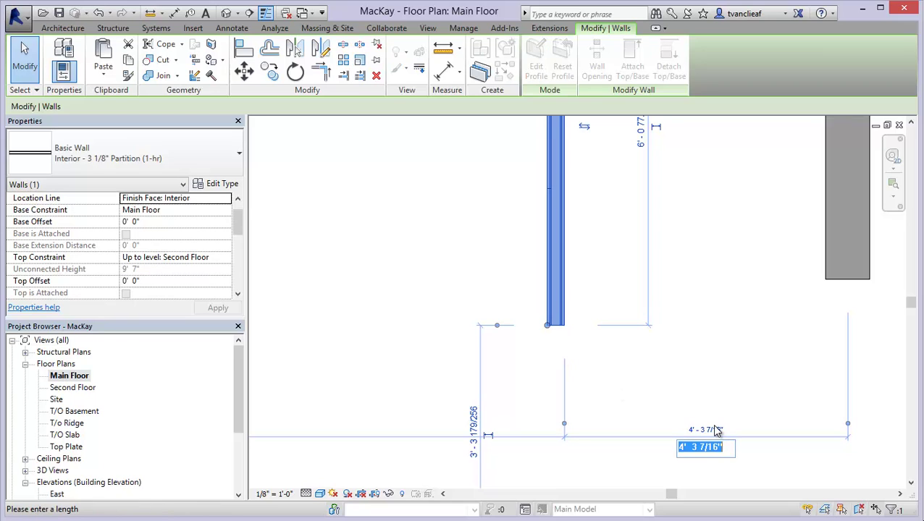
text(4'5)
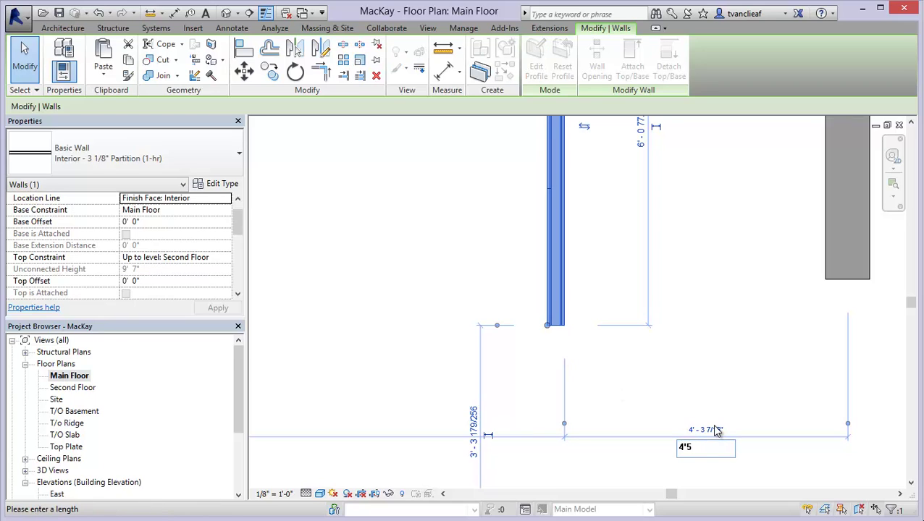
text(' - 5)
key(Return)
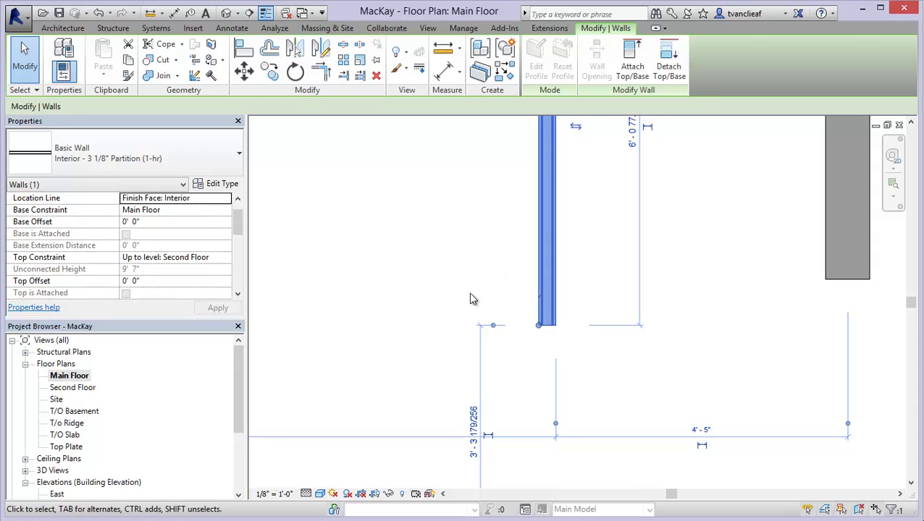
click(467, 304)
scroll(421, 264, down, 3)
middle_drag(465, 287, 532, 305)
scroll(494, 336, down, 2)
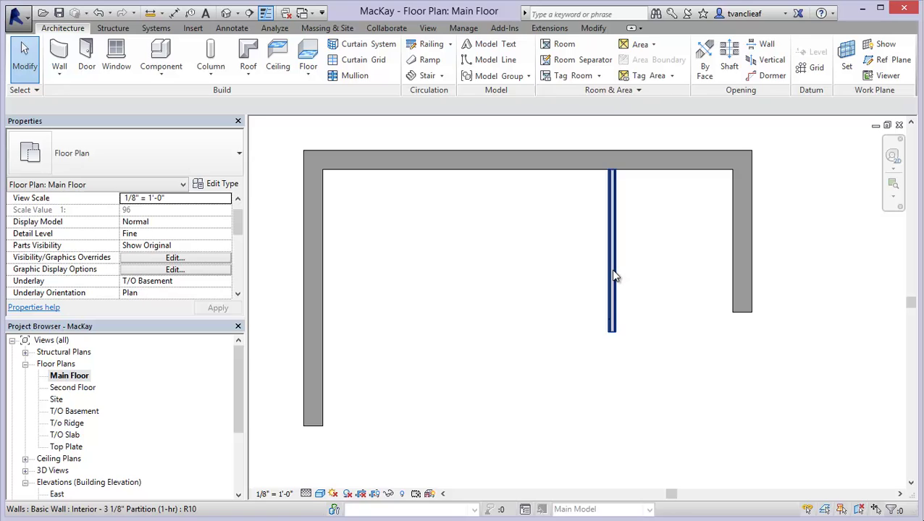